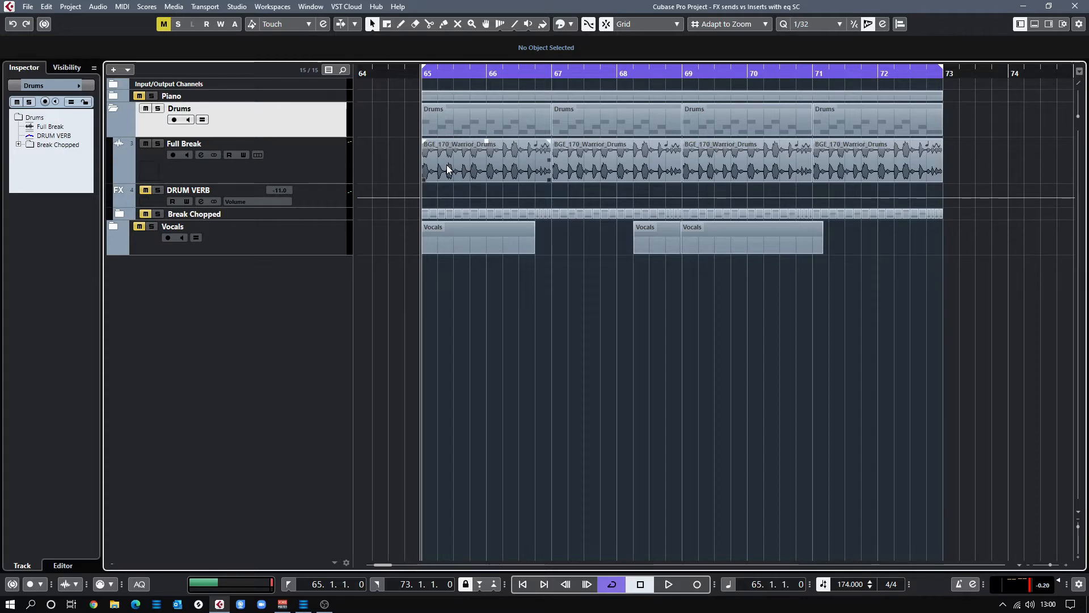
Audition the drums, then open Full Break's Channel Settings showing its Raum, Frequency and DRUM VERB sends
key(space)
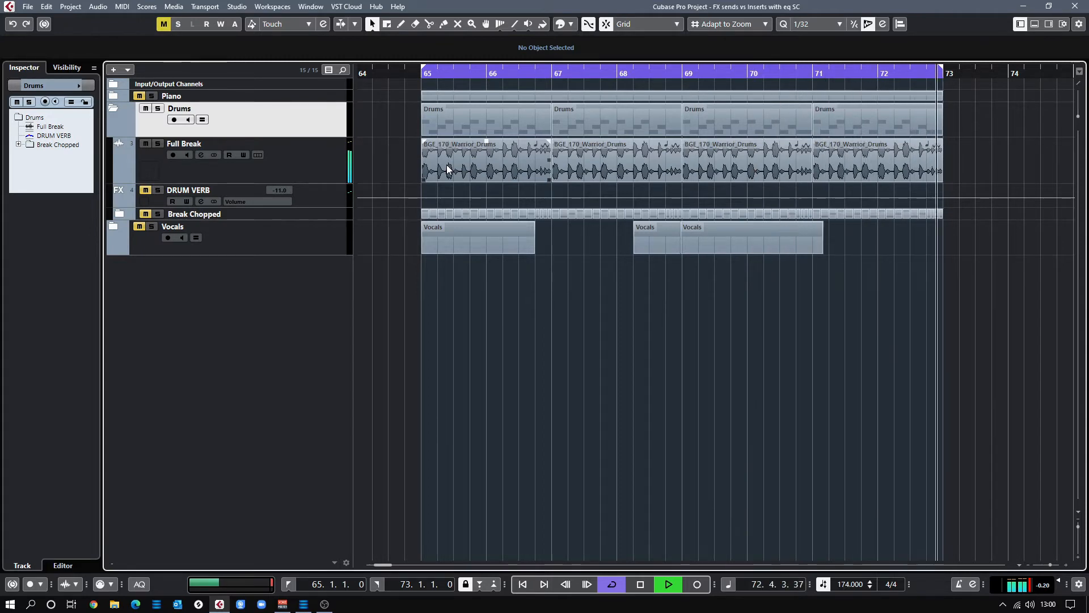
key(space)
key(Down)
key(e)
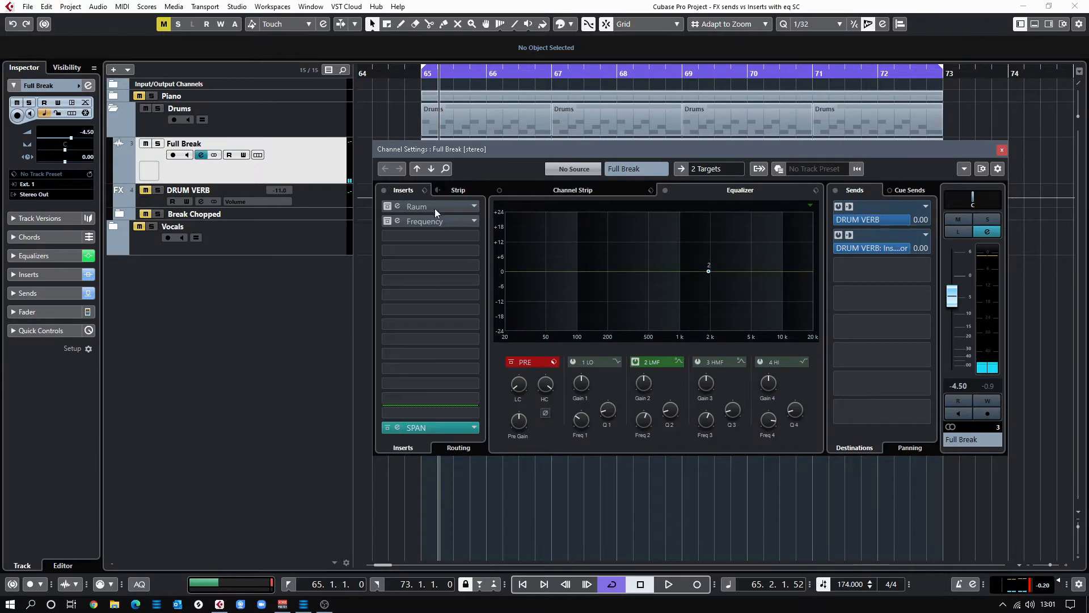
Take Full Break's Raum reverb insert out of bypass and close its plugin window
click(429, 206)
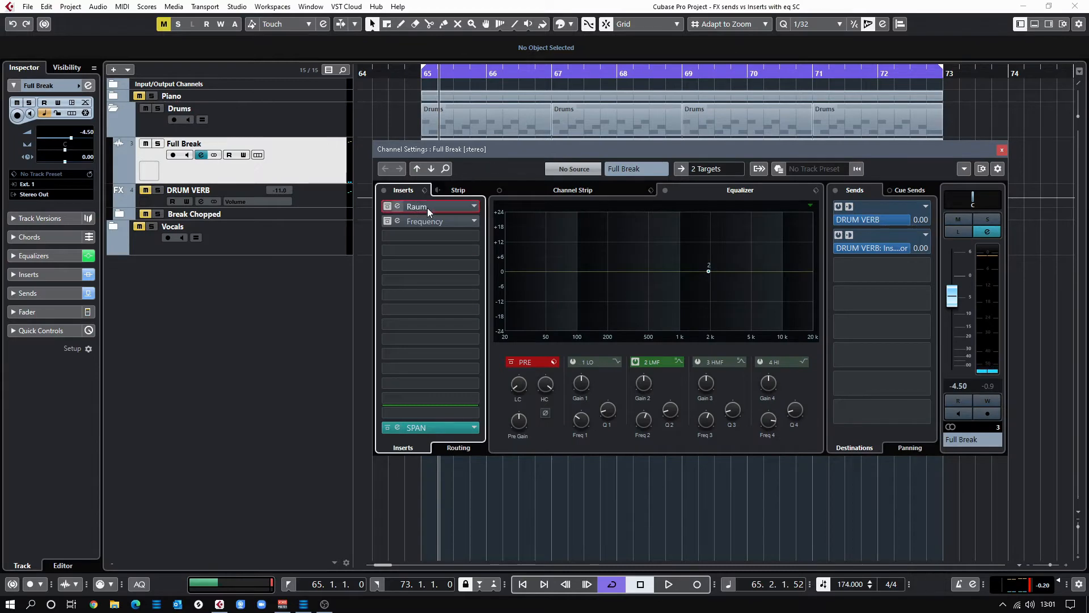
drag(447, 294, 781, 158)
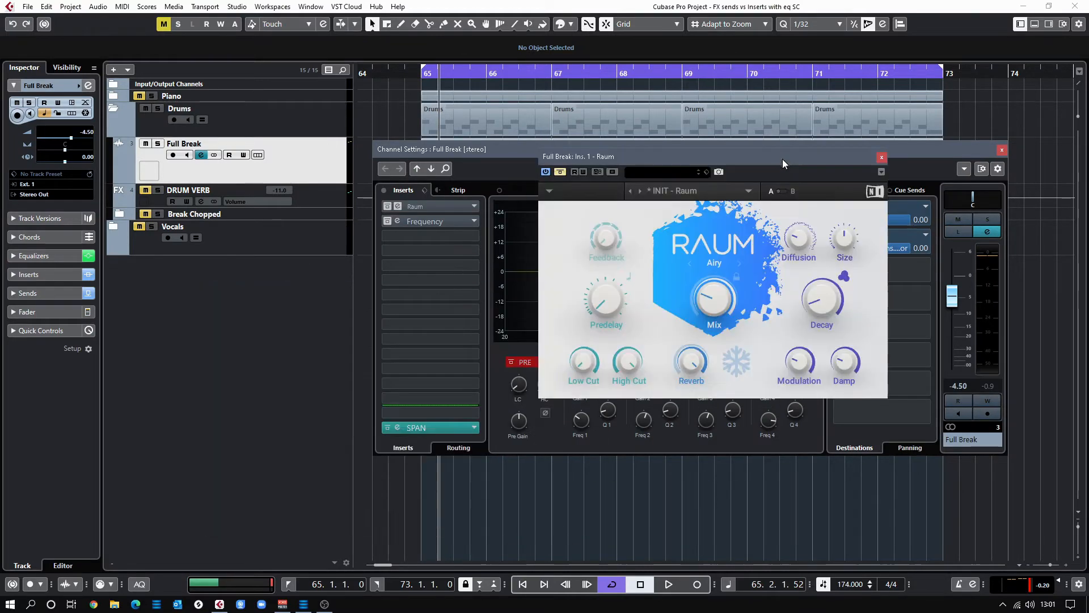
click(560, 172)
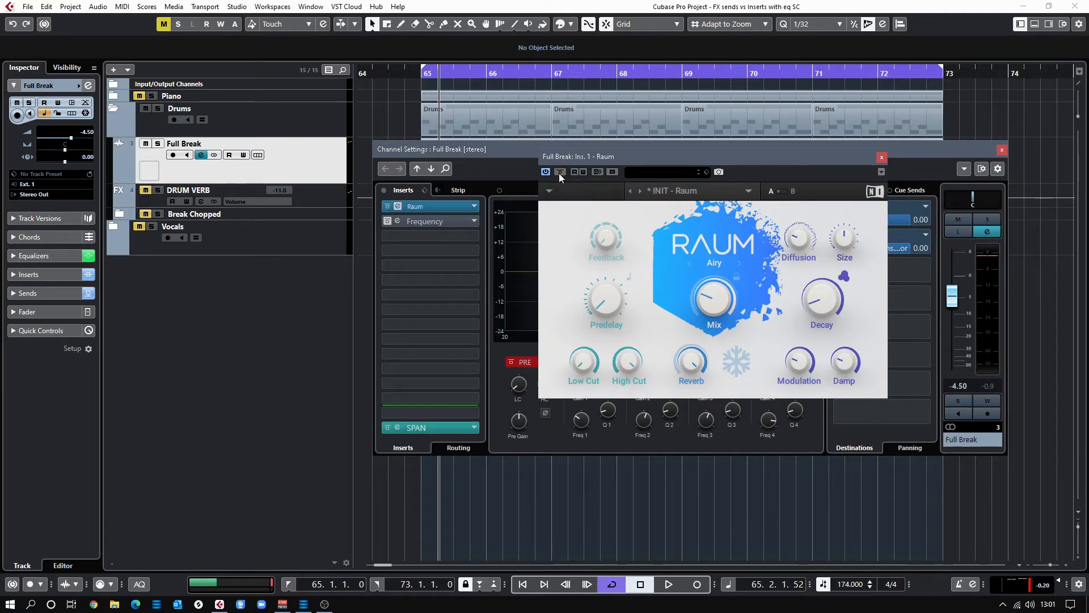
click(882, 157)
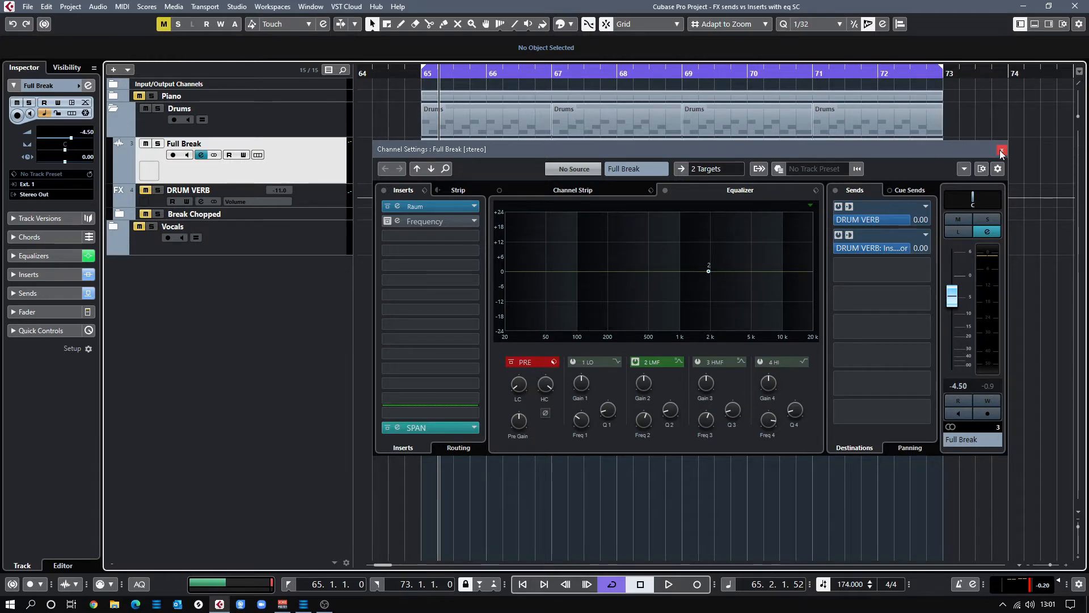
key(space)
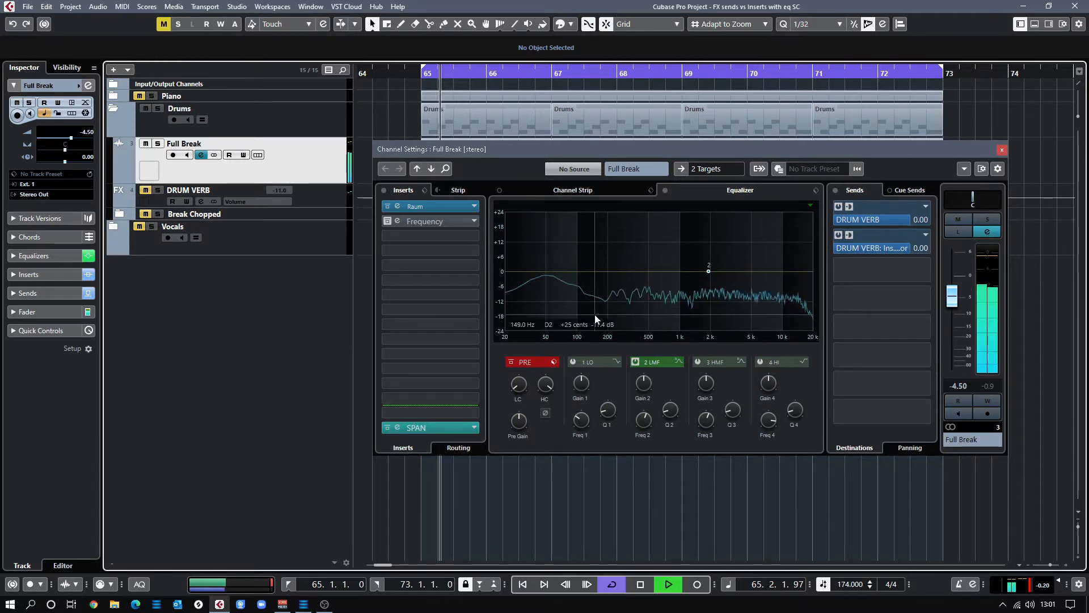
click(388, 208)
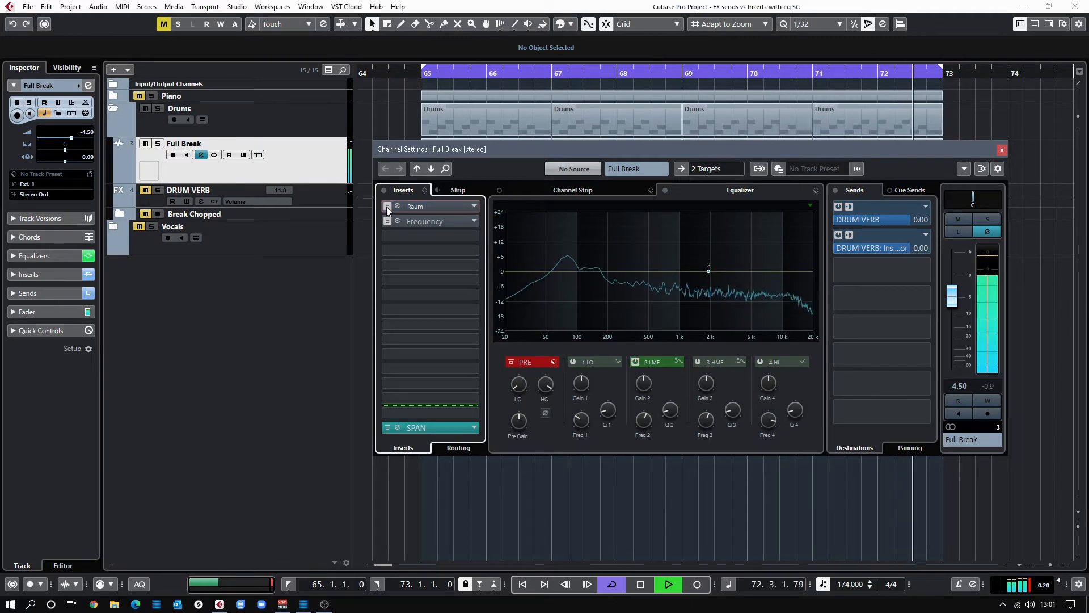
click(387, 206)
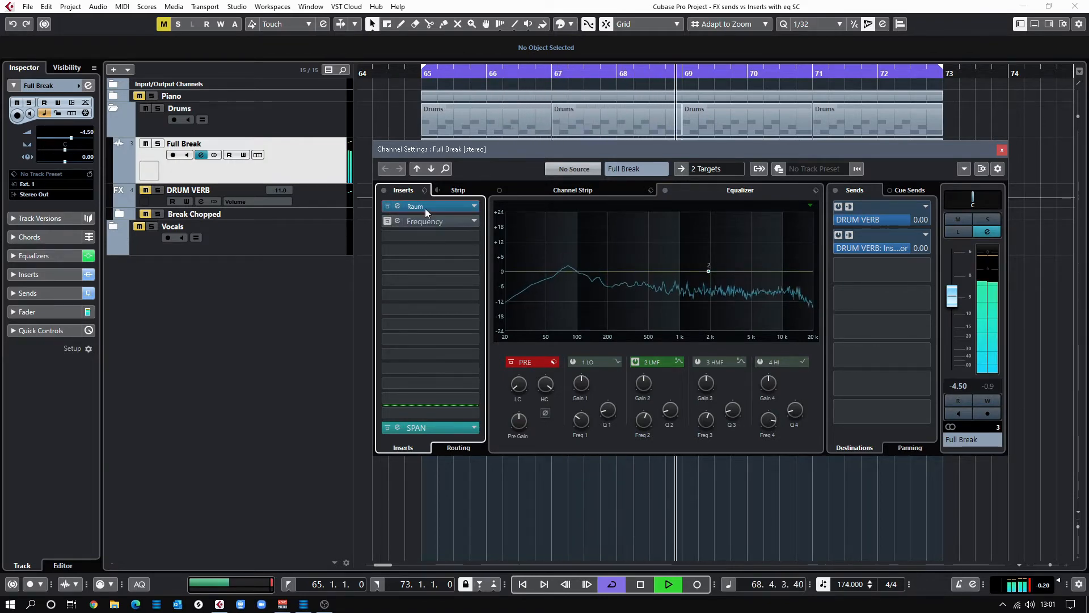
click(387, 206)
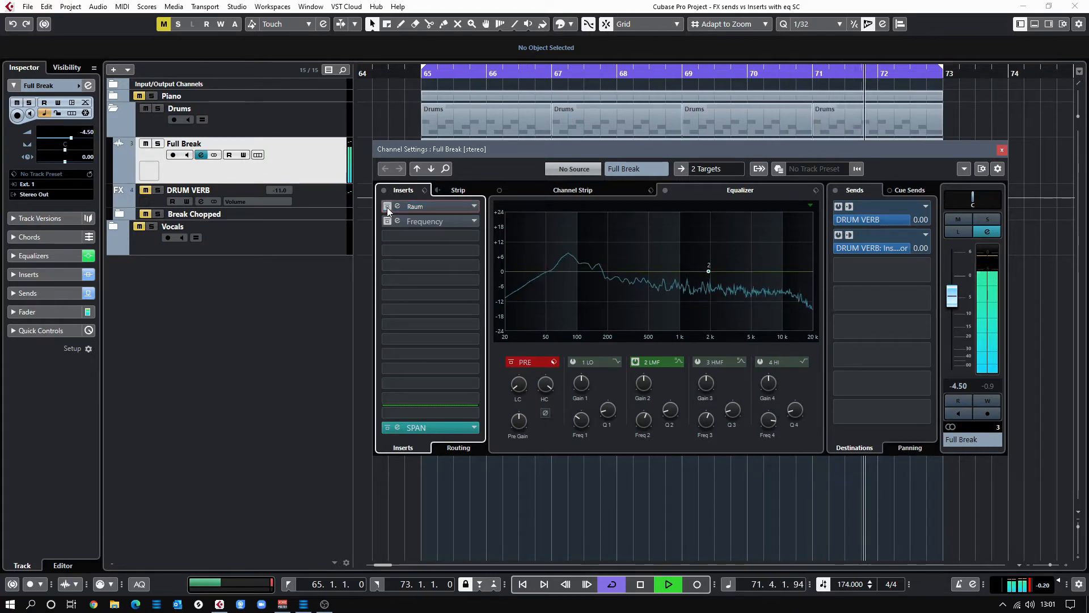
click(387, 207)
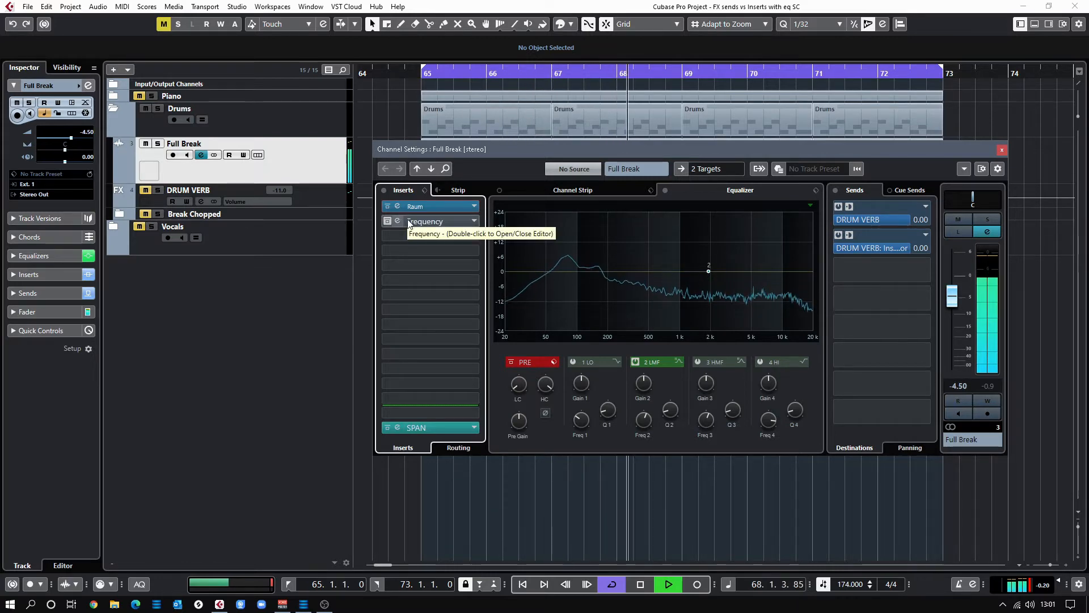
key(space)
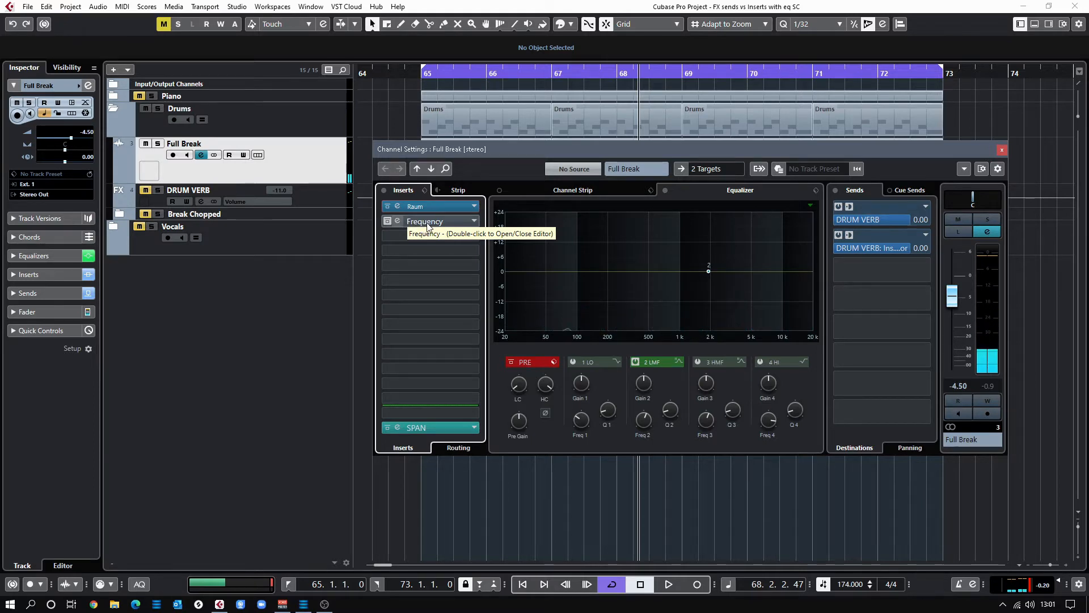
Open Full Break's Frequency EQ (123 Hz cut of -5.8 dB, 432 Hz boost) and audition it in playback
double_click(434, 223)
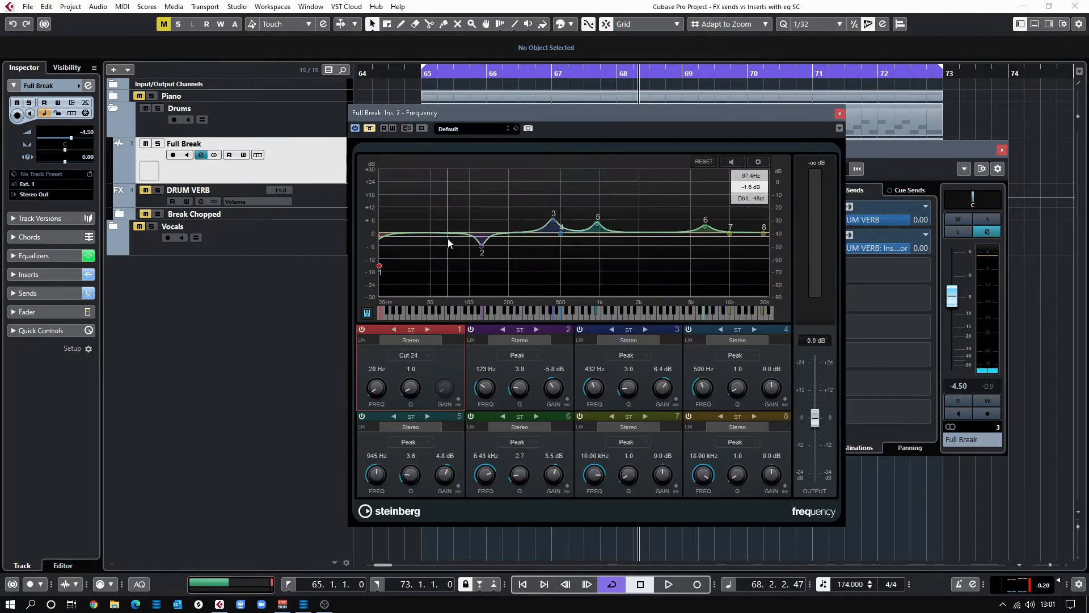
click(839, 115)
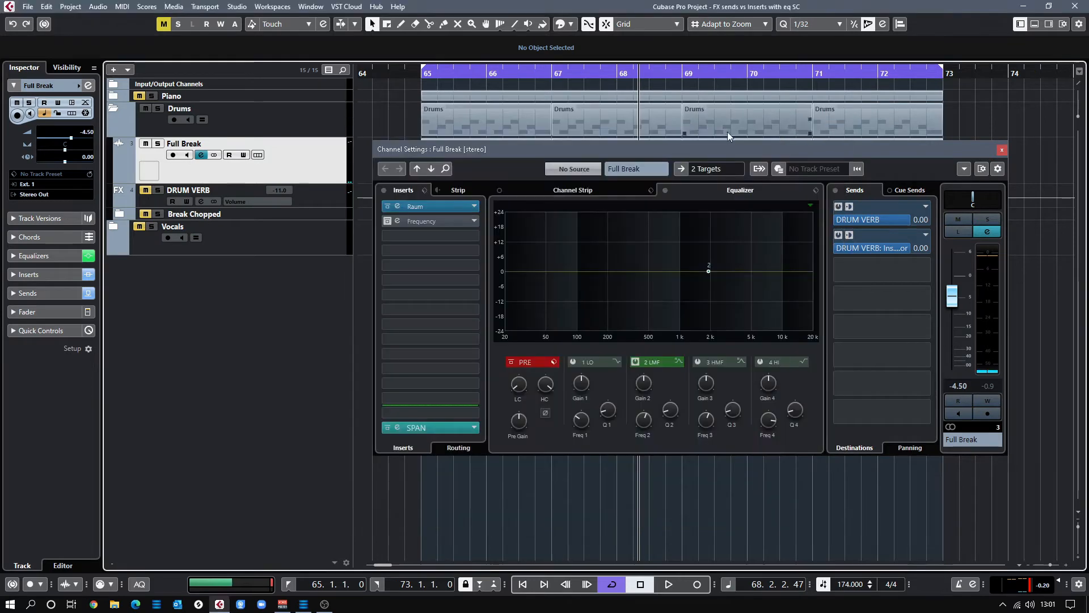
double_click(441, 221)
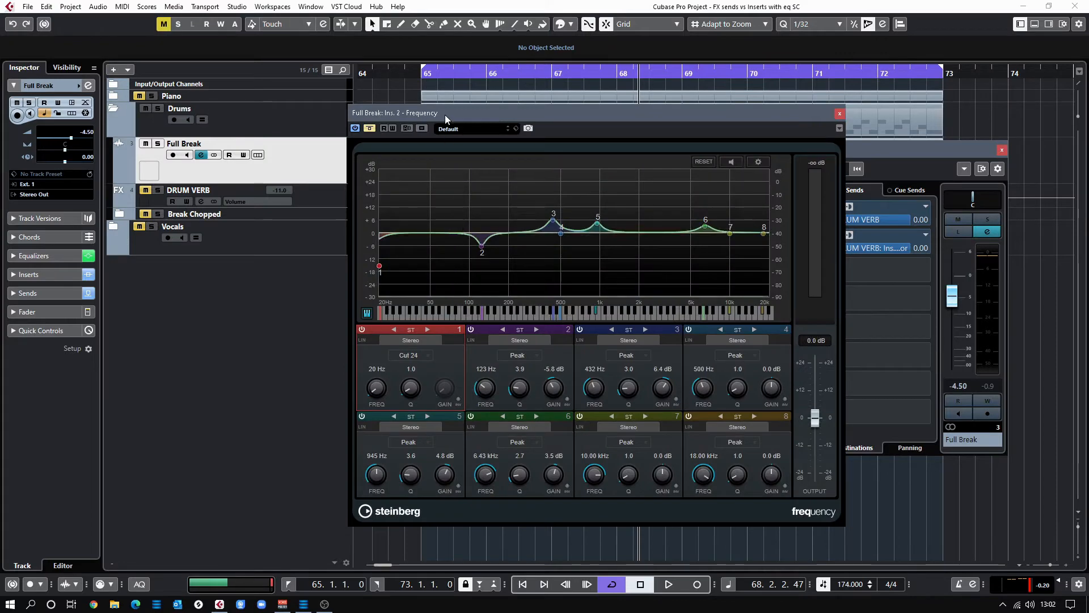
drag(445, 115, 591, 115)
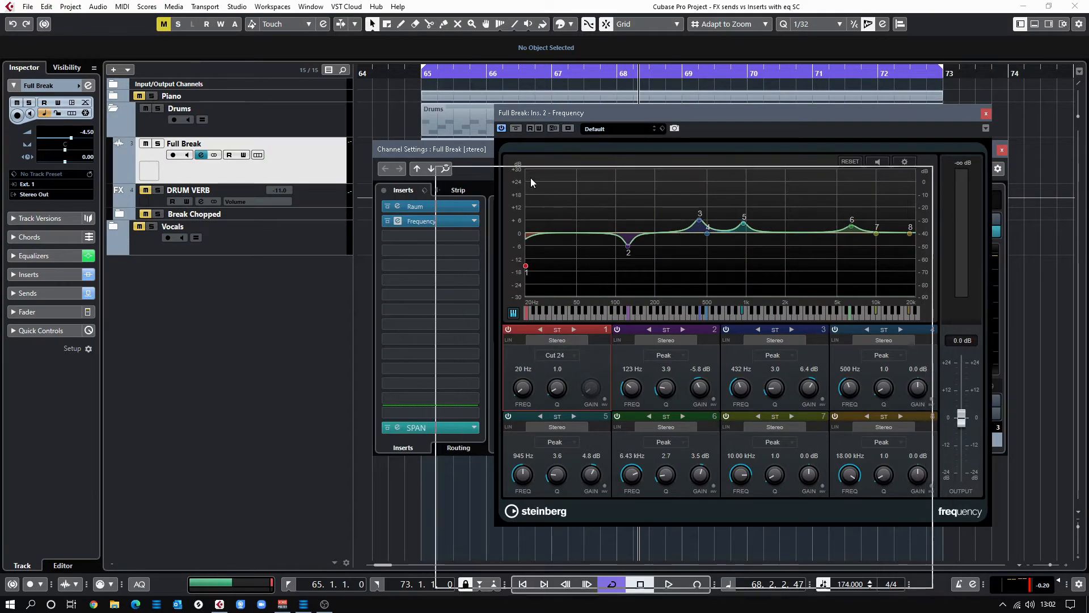
drag(551, 174, 554, 172)
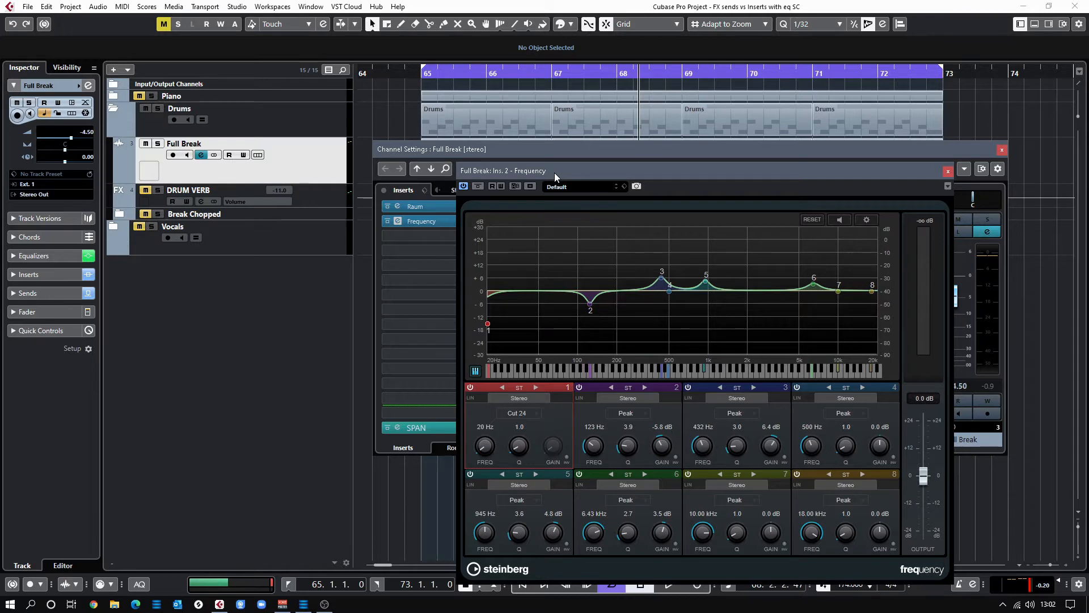
key(space)
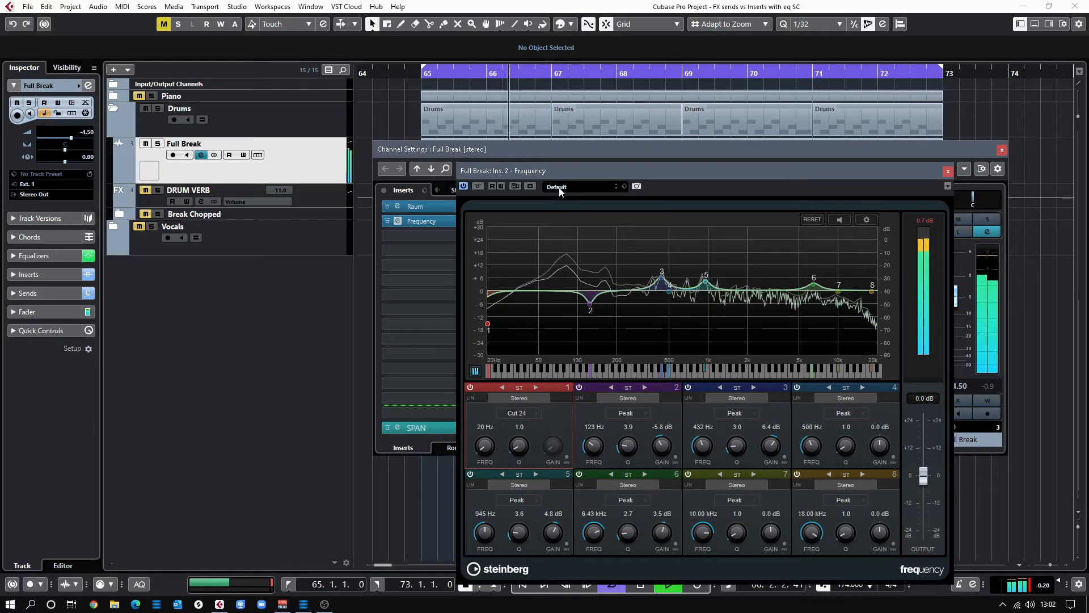
key(space)
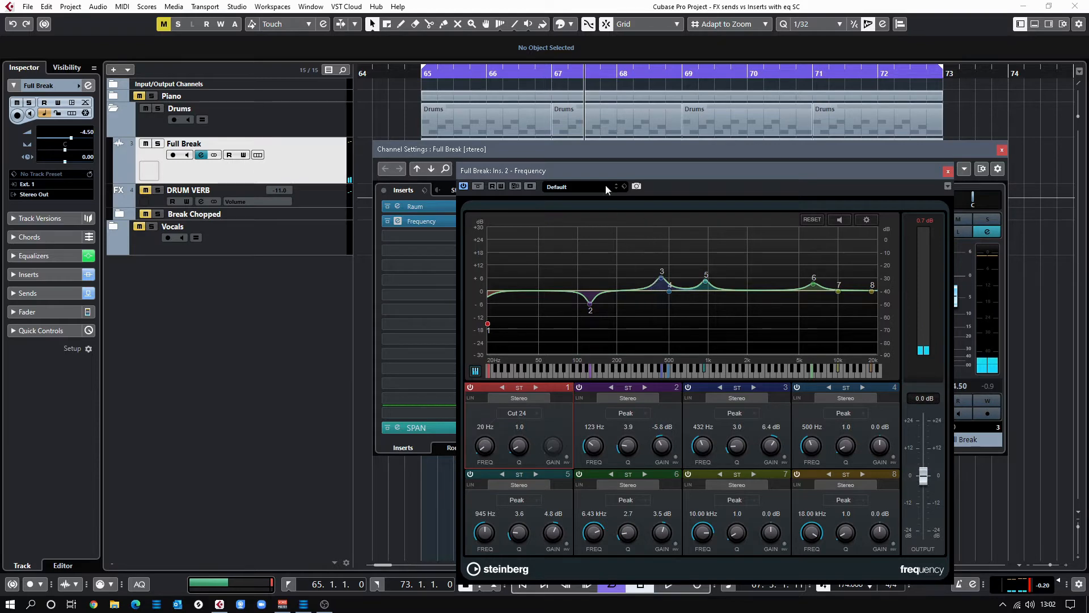
drag(615, 173, 580, 245)
Close the Frequency EQ and switch off Full Break's Raum and Frequency inserts
click(417, 224)
key(e)
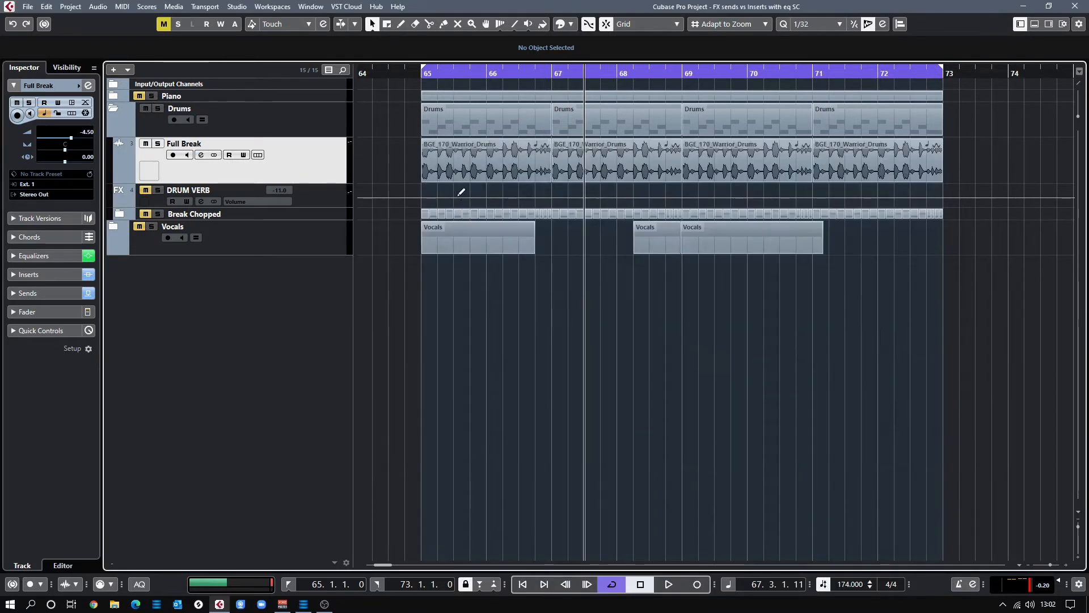
click(202, 156)
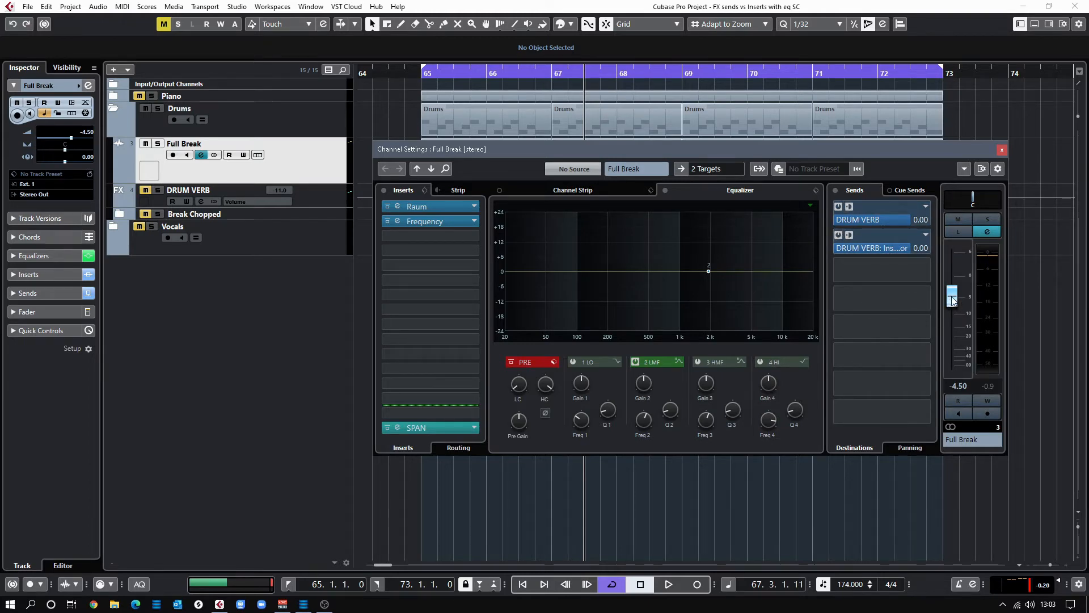
click(1002, 151)
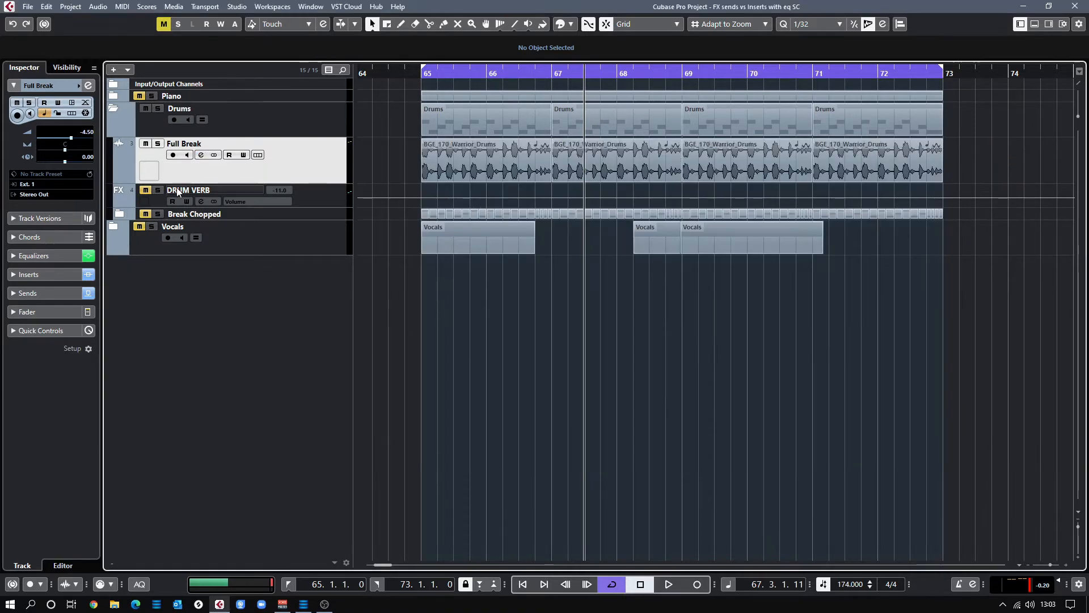
click(202, 202)
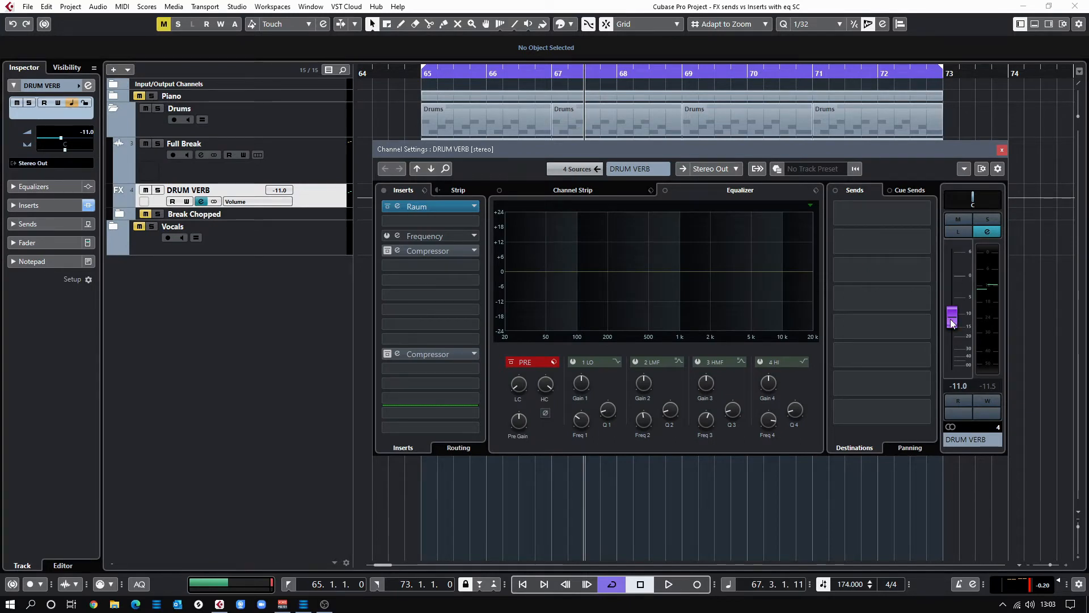
click(192, 161)
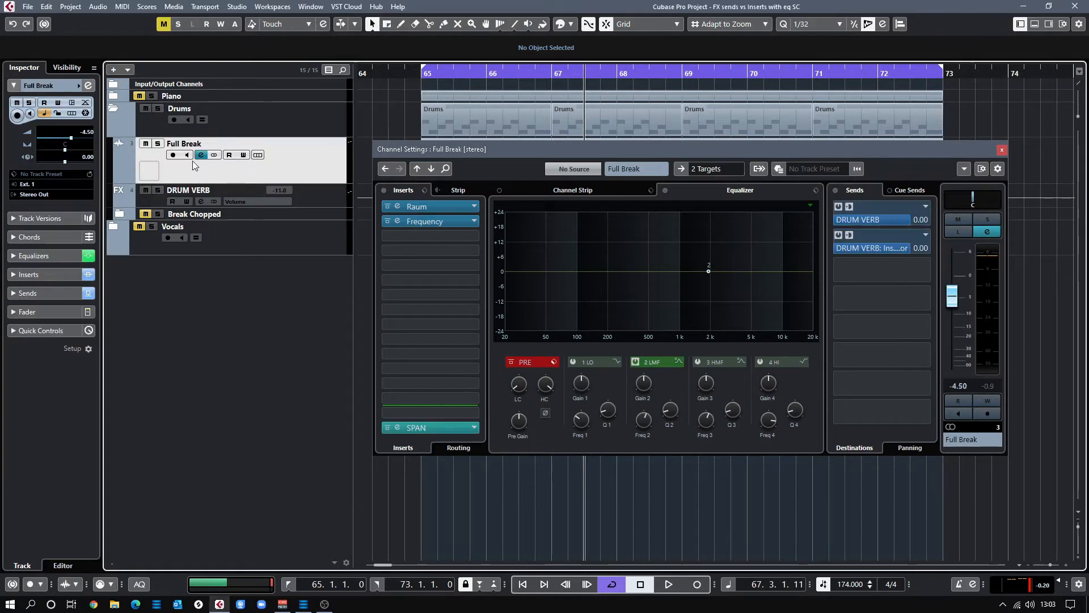
click(387, 207)
click(387, 221)
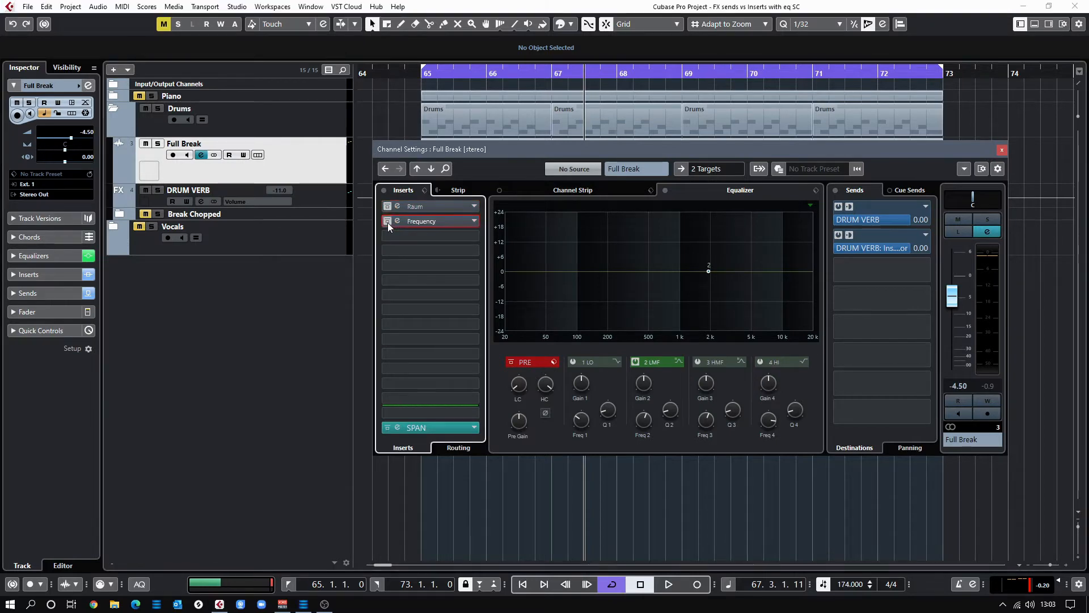
Show DRUM VERB's channel settings, audition playback, and open its Raum reverb
click(324, 196)
key(space)
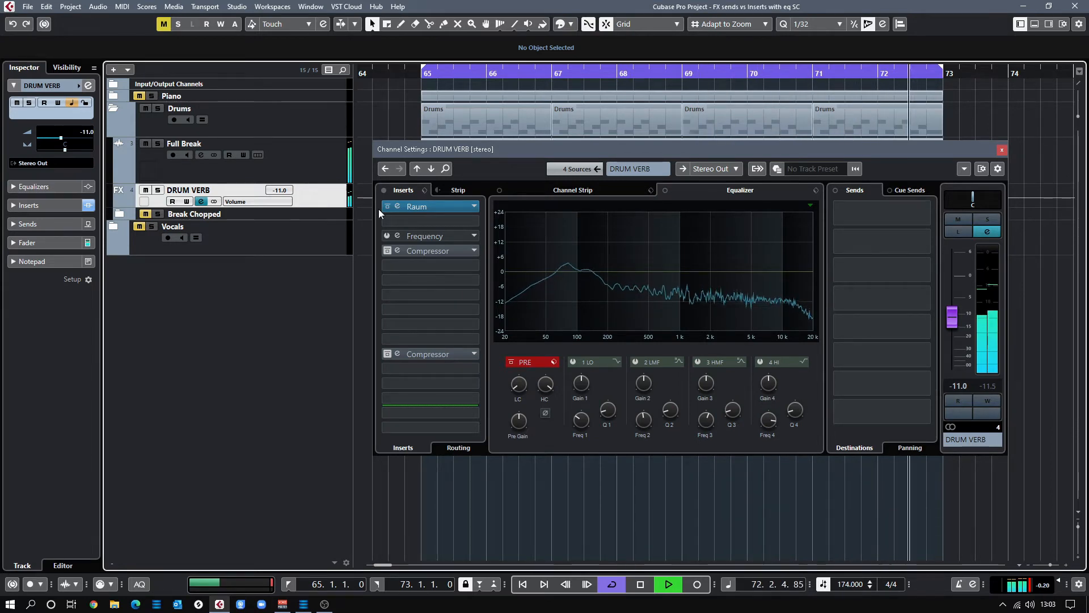
key(space)
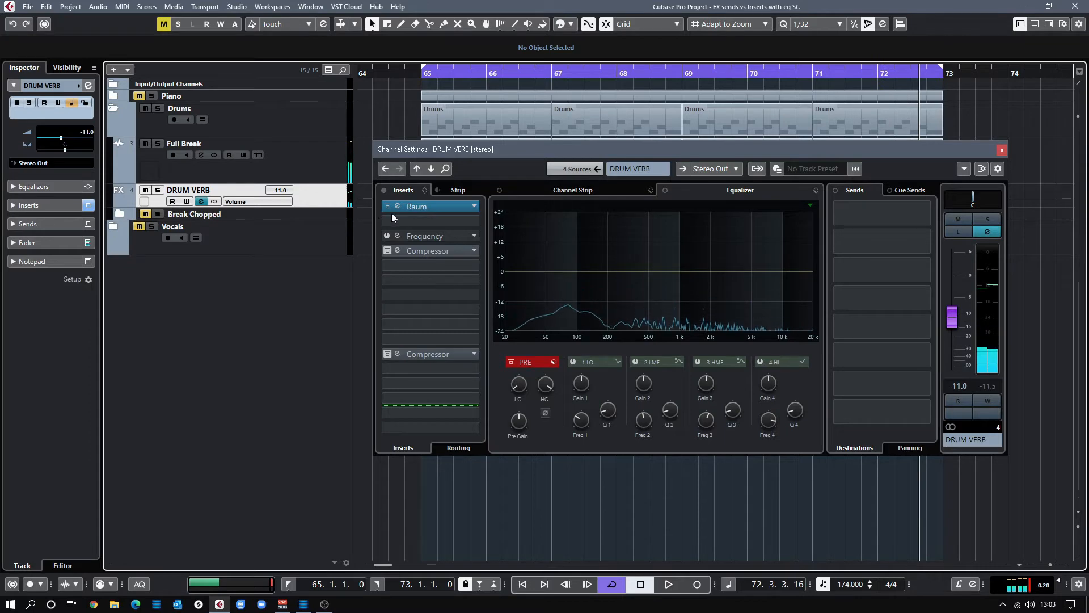
click(423, 206)
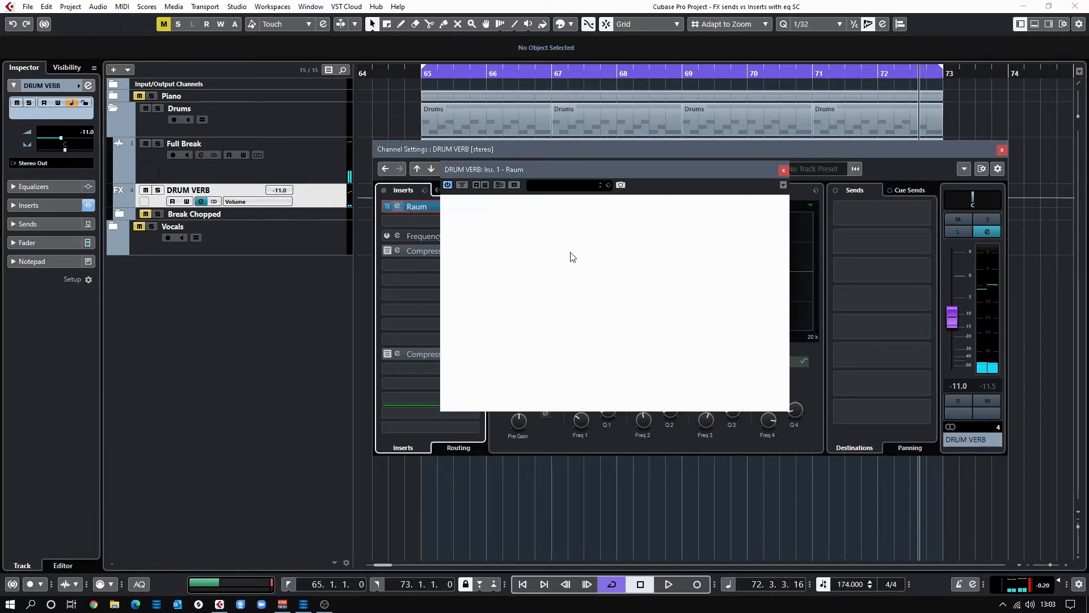
Move the DRUM VERB Raum editor (INIT - Raum preset, Mix 100%) aside, then close it
drag(567, 172, 634, 162)
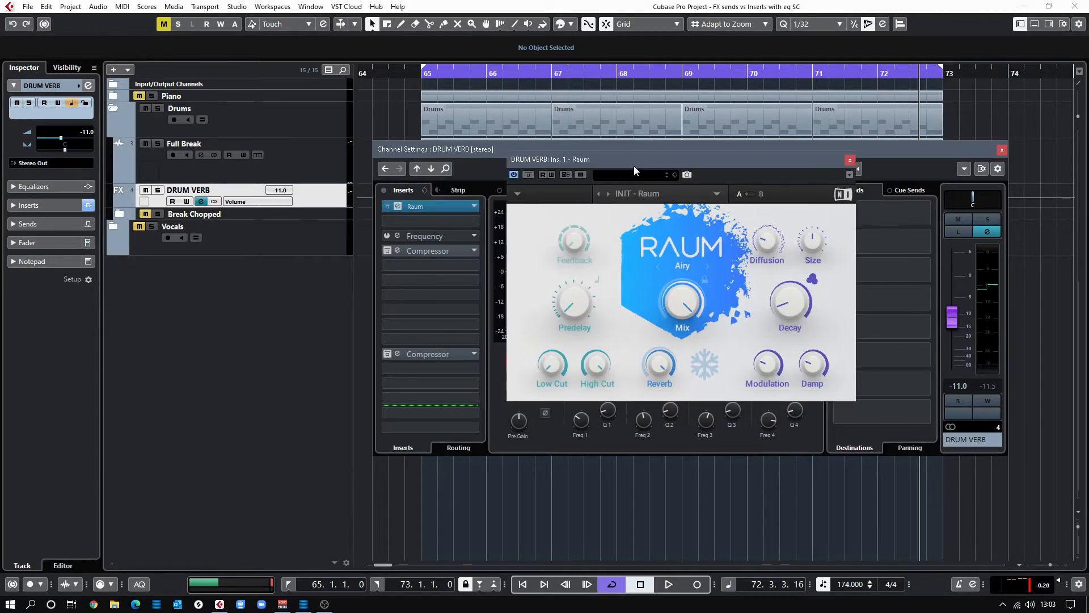
mouse_move(667, 305)
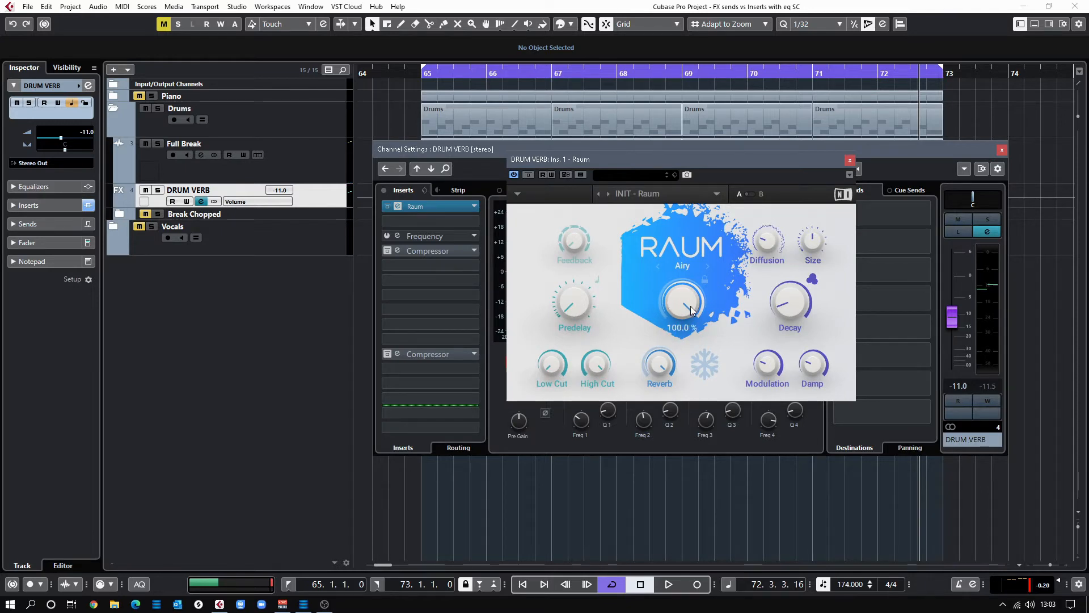
click(849, 162)
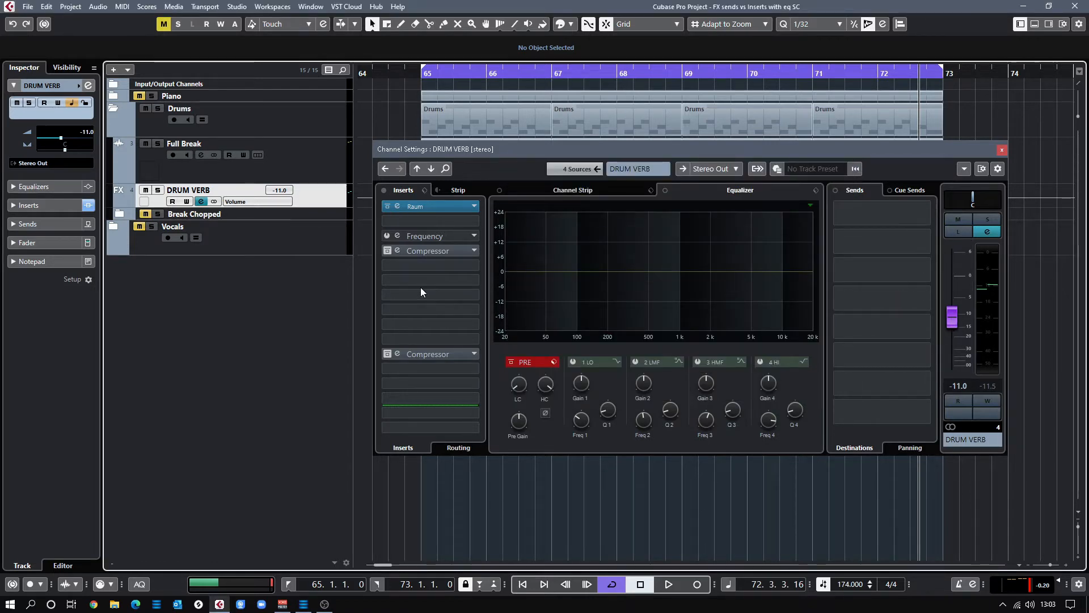
Open DRUM VERB's Frequency EQ, compare it with Full Break's EQ, and test flipping band 3's dip
click(422, 236)
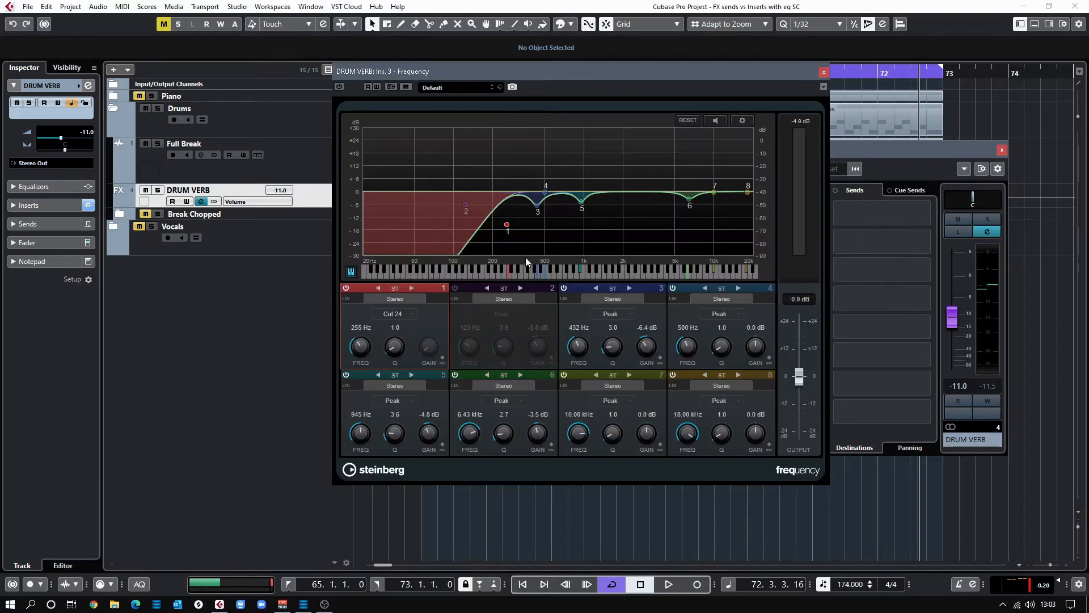
drag(412, 91, 519, 97)
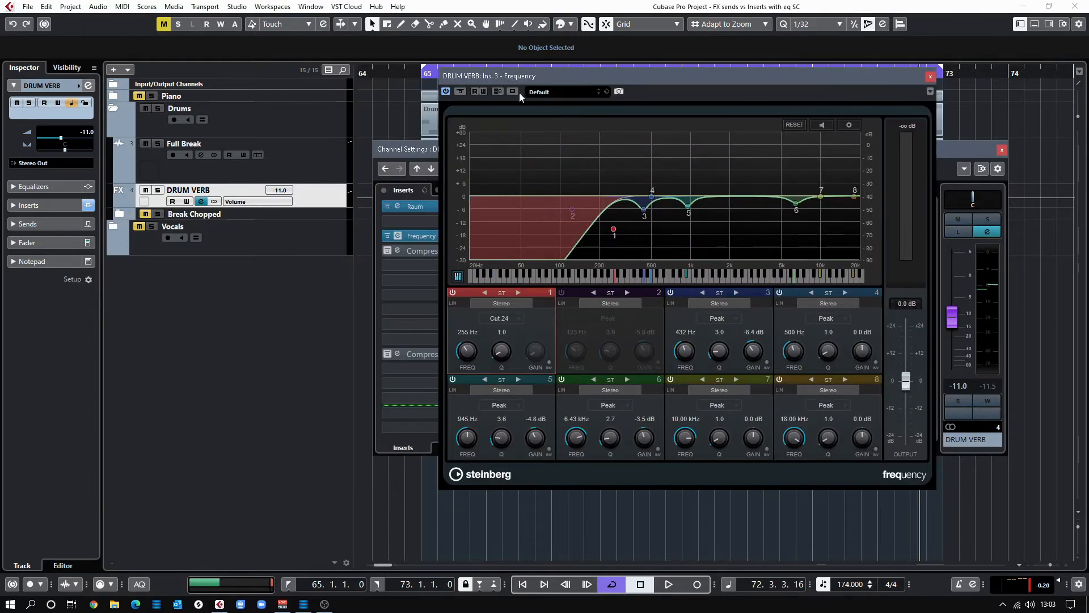
click(301, 181)
click(415, 224)
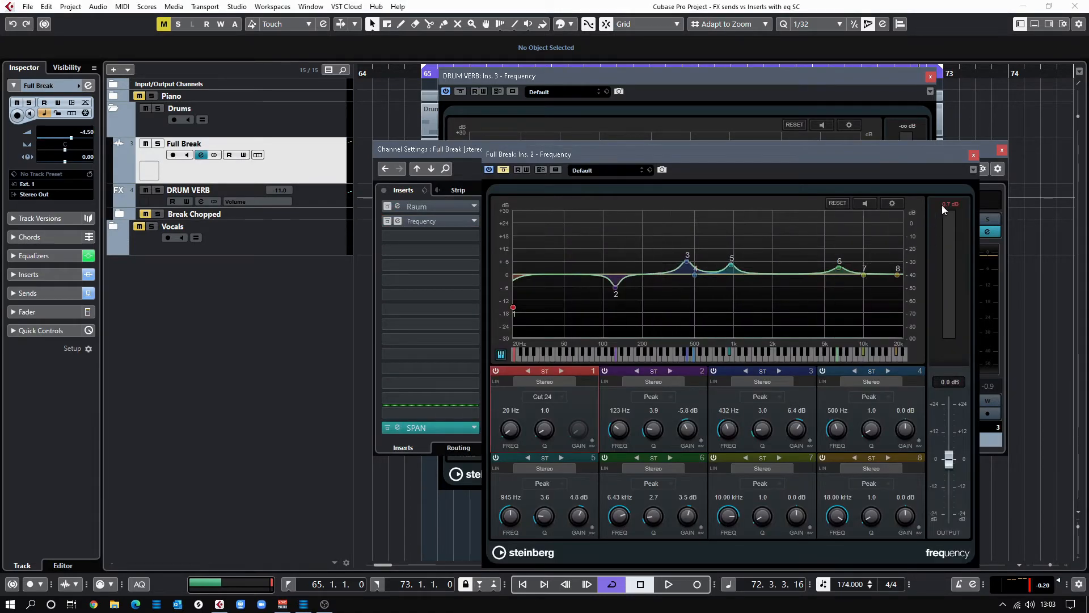
click(974, 156)
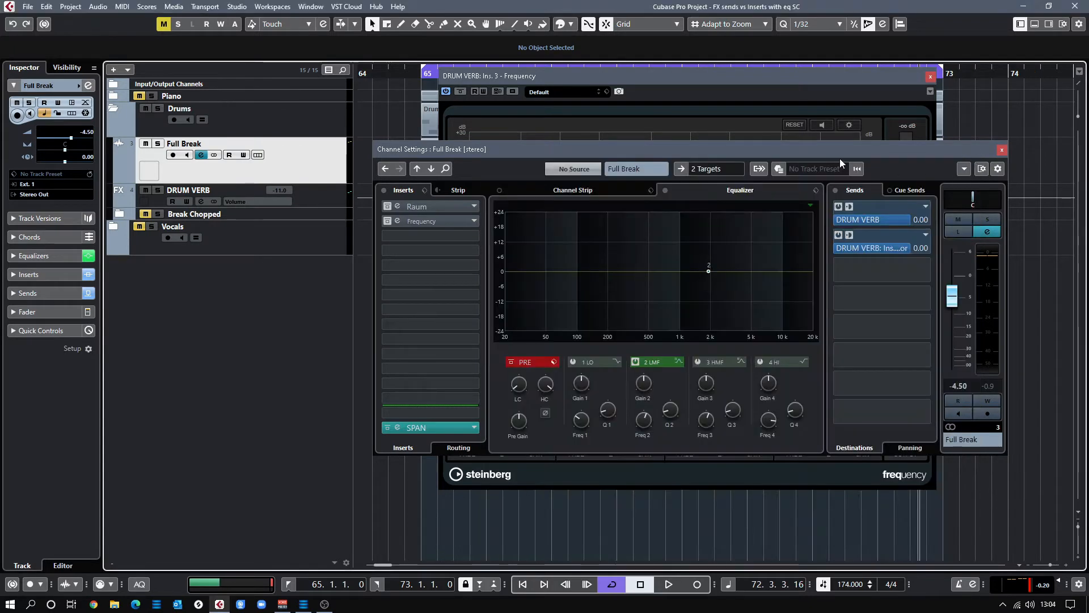
click(822, 76)
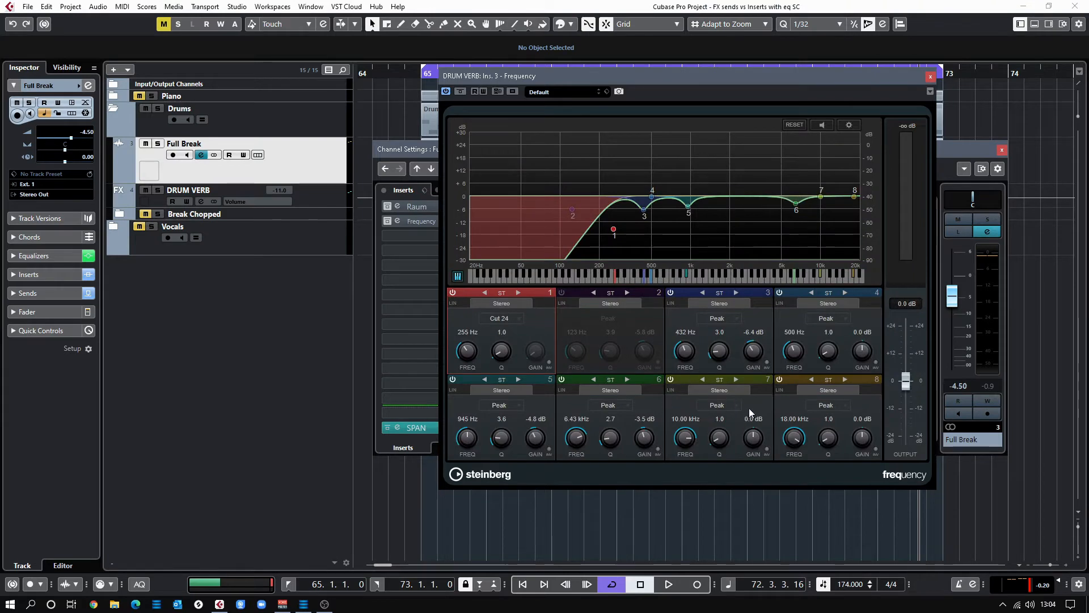
click(767, 361)
click(767, 362)
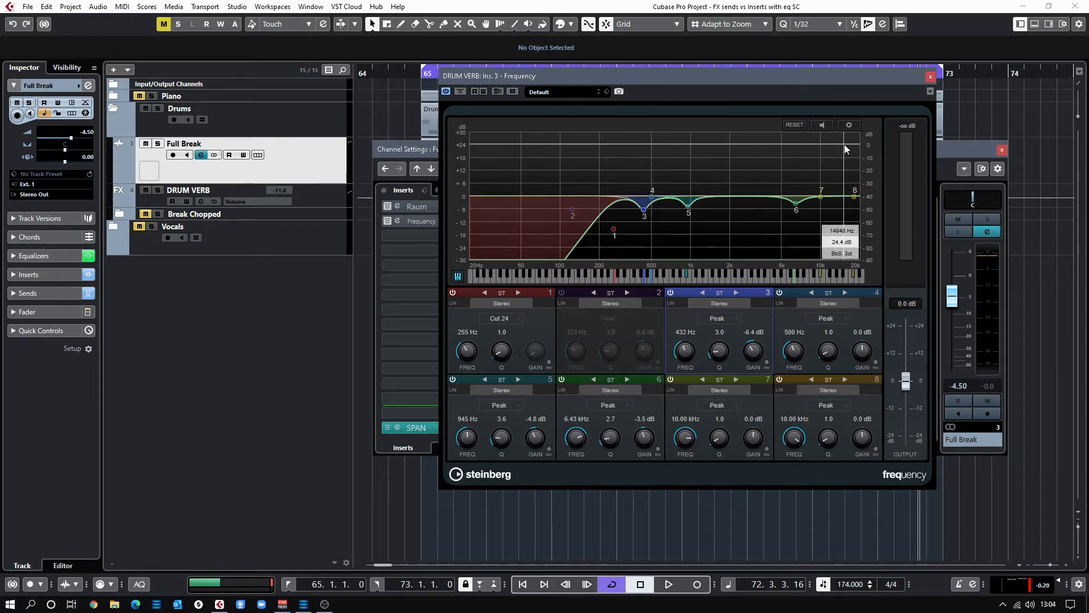
Play the loop and A/B the DRUM VERB Frequency EQ's bypass, then stop
click(930, 76)
click(325, 192)
key(space)
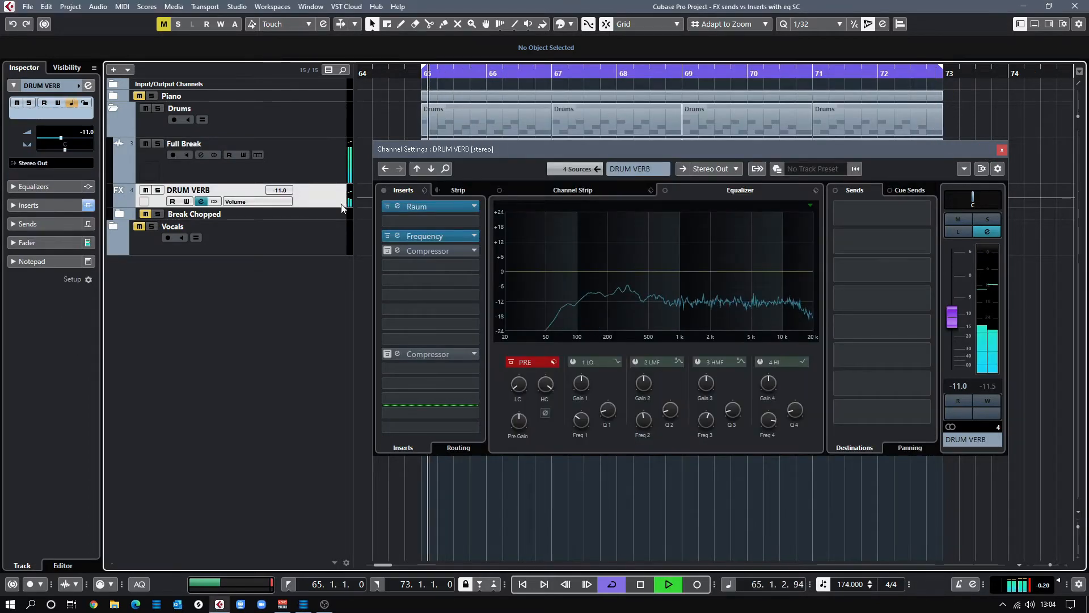
click(440, 234)
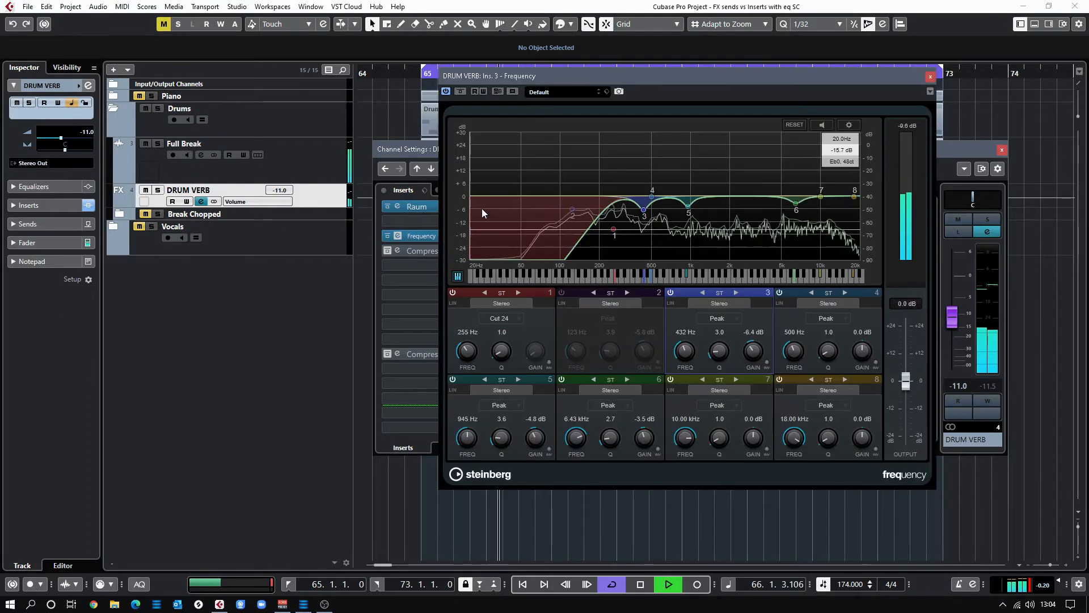
click(460, 92)
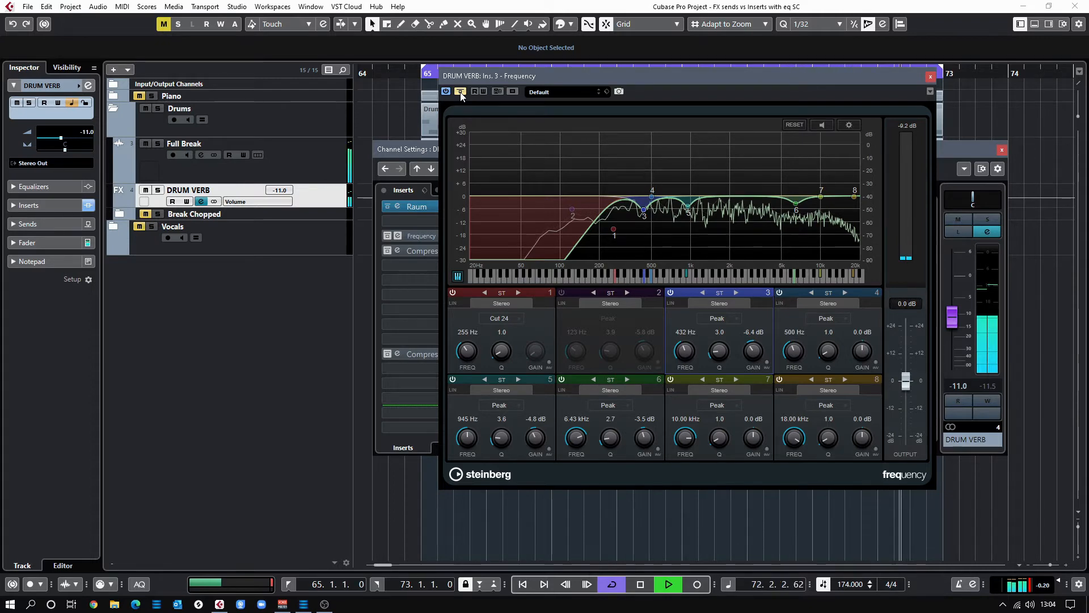
click(460, 92)
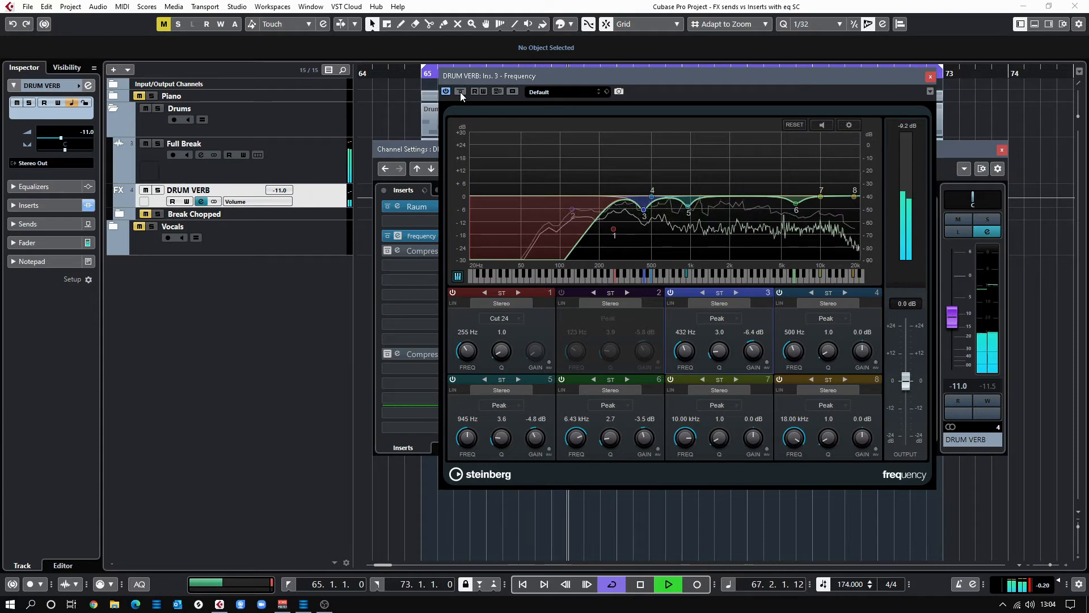
key(space)
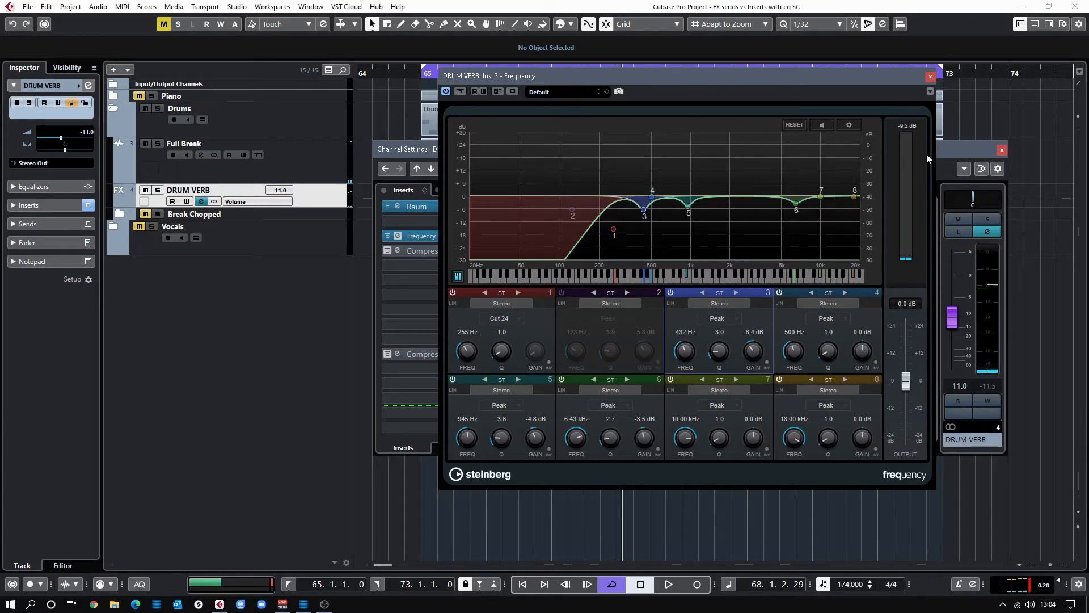
click(951, 146)
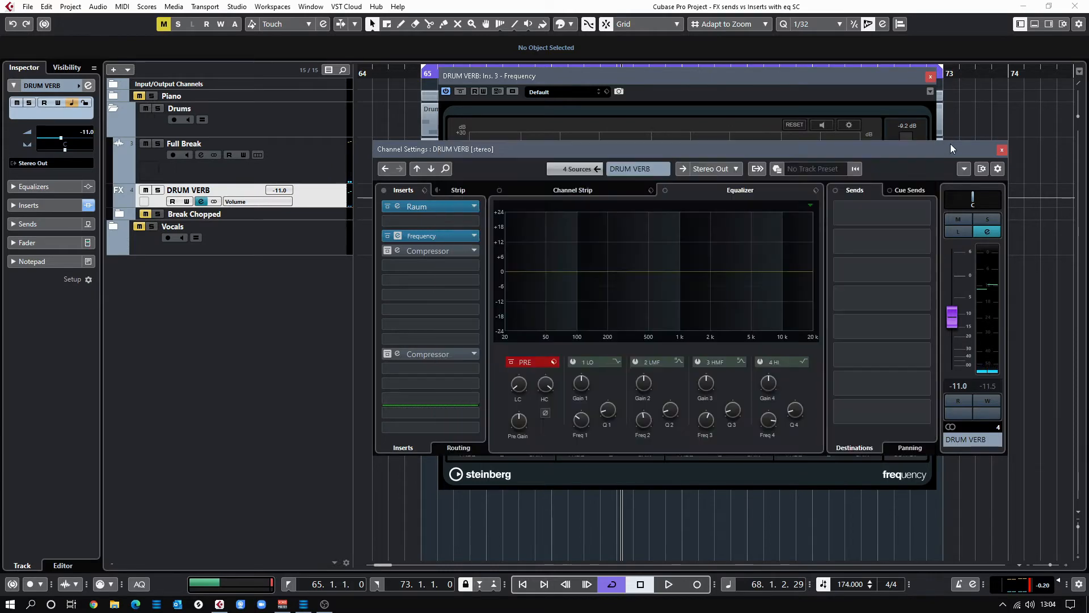
Set DRUM VERB to Listen and A/B the EQ bypass and the 255 Hz band 1 low cut, ending with both on
click(961, 233)
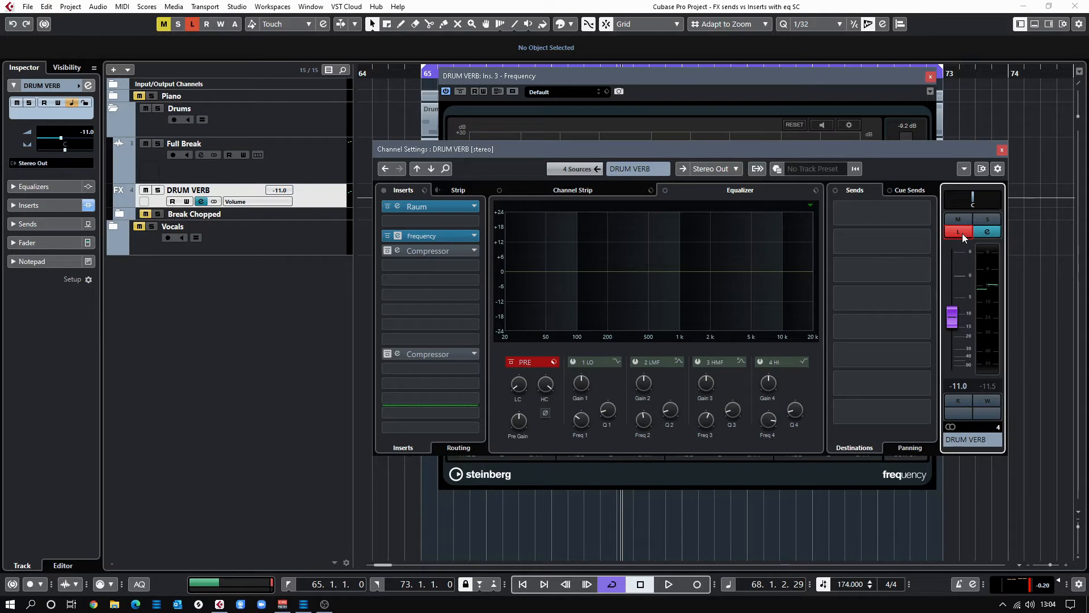
key(space)
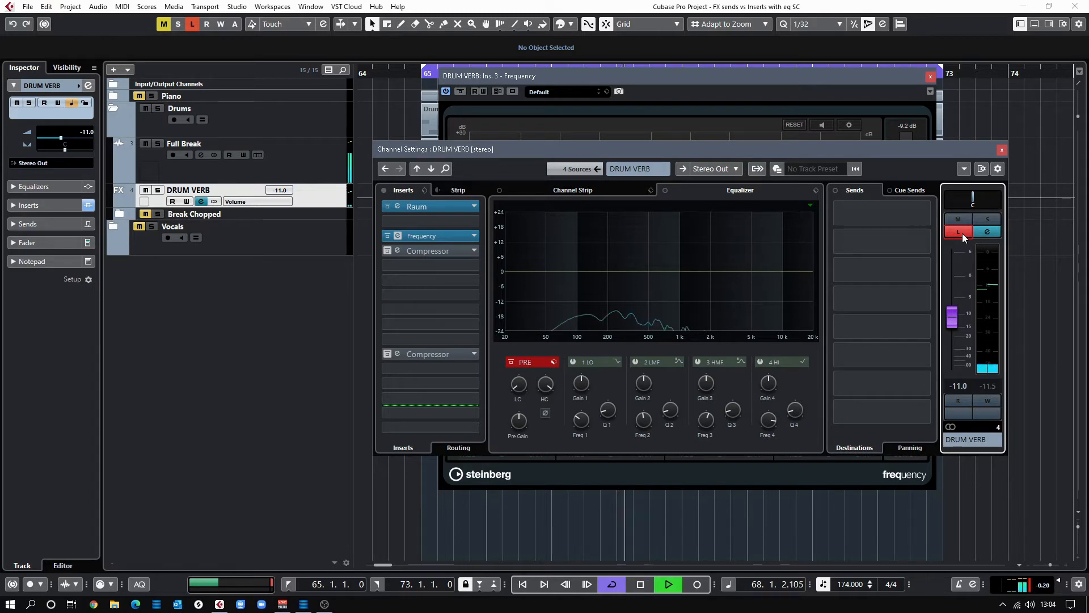
click(714, 79)
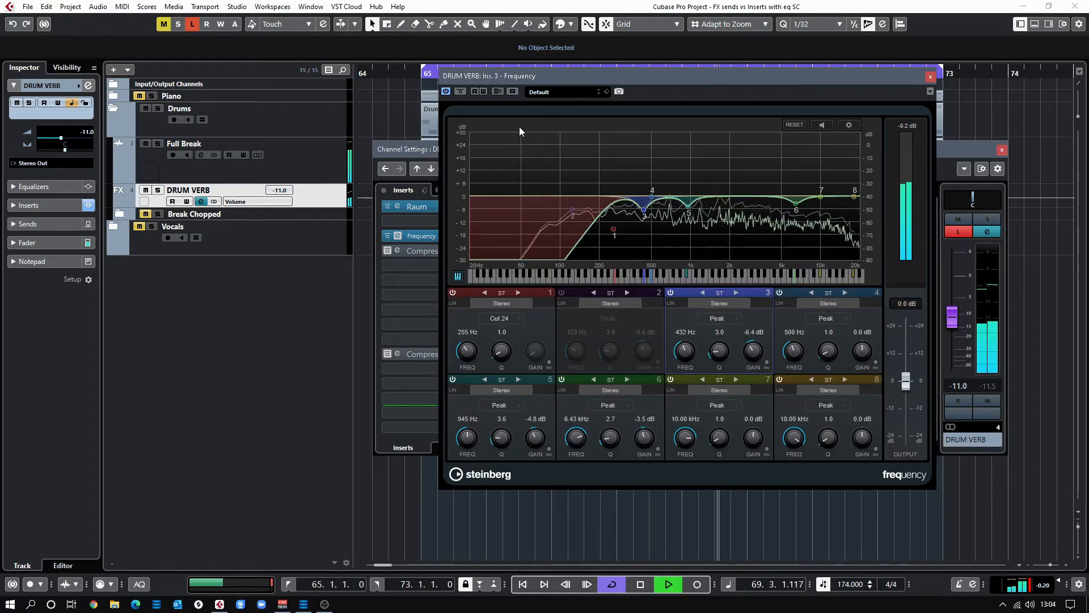
click(460, 91)
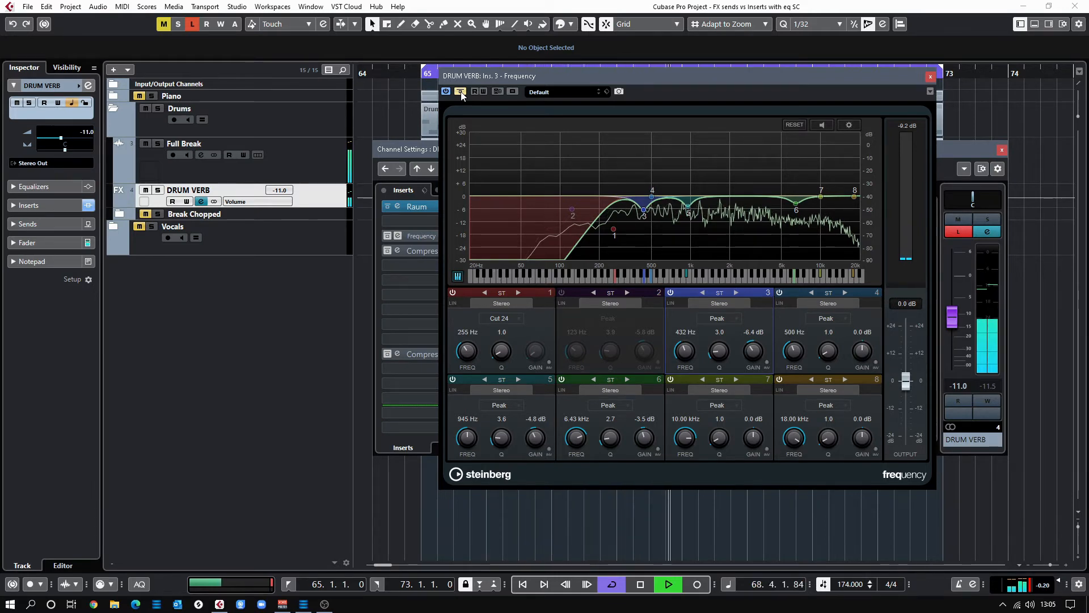
click(460, 91)
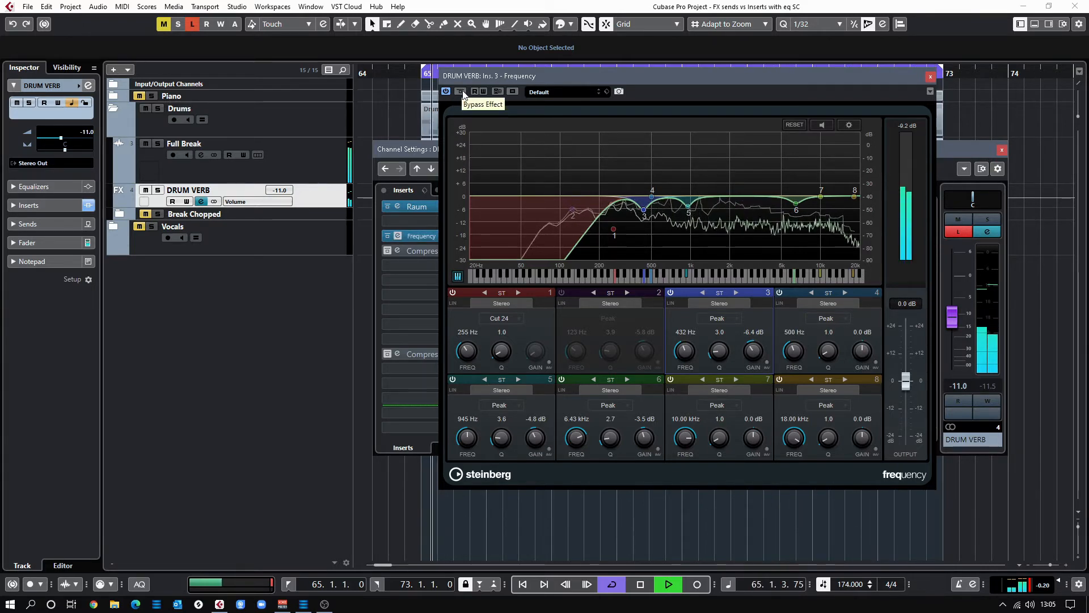
click(452, 293)
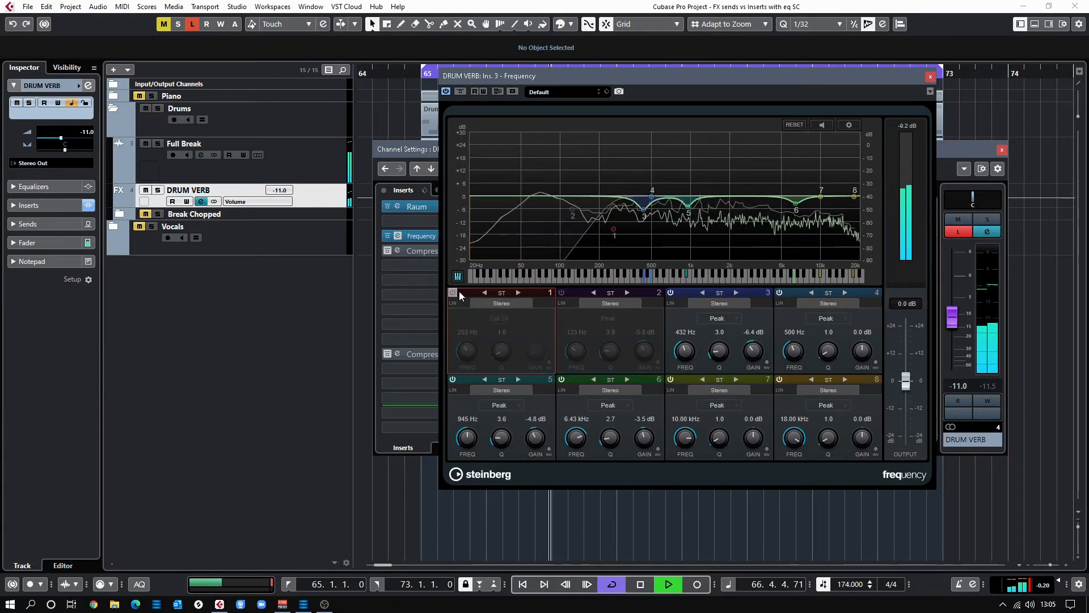
click(461, 92)
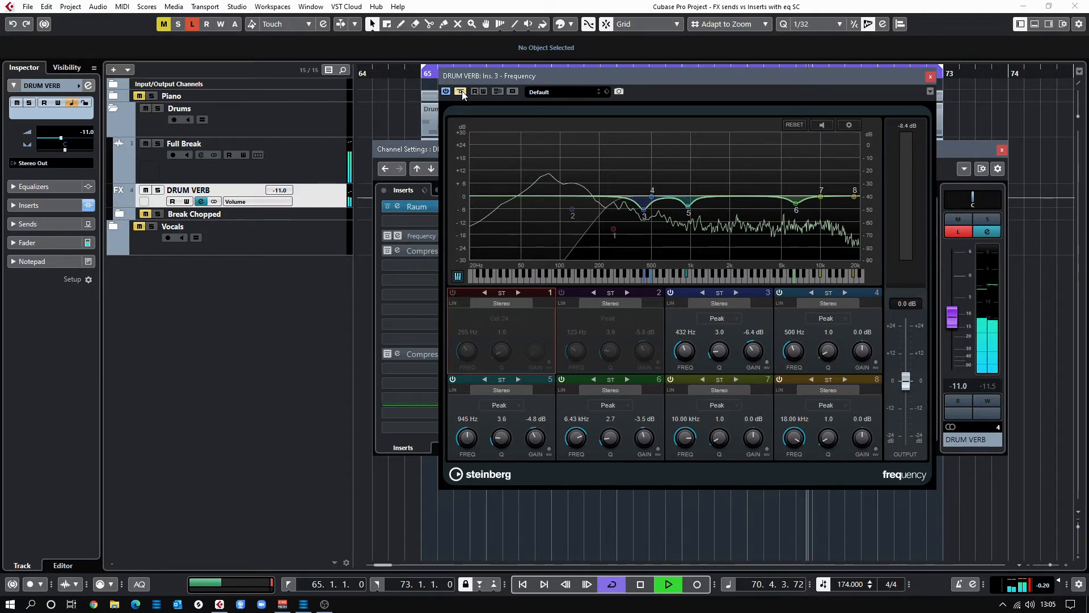
click(461, 92)
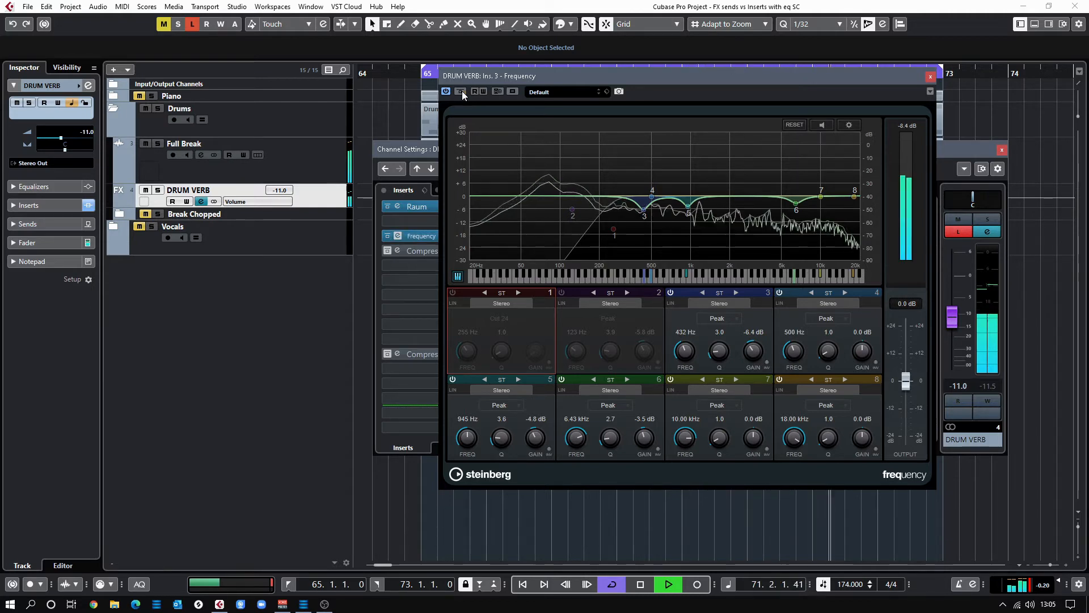
click(453, 292)
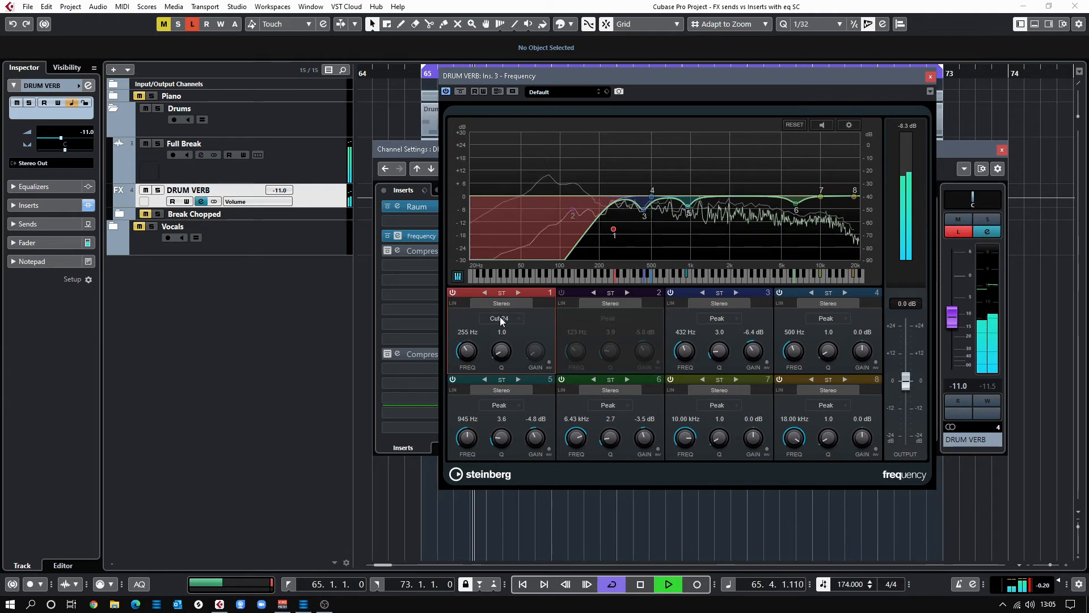
click(958, 233)
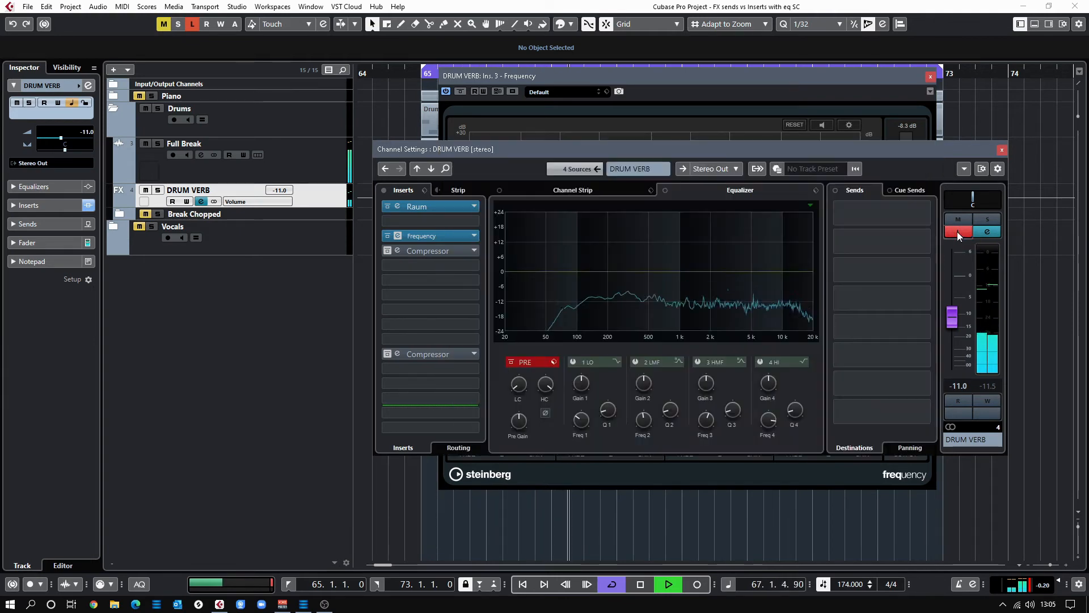
Turn off Listen, mute the DRUM VERB channel, and close its EQ editor
click(957, 231)
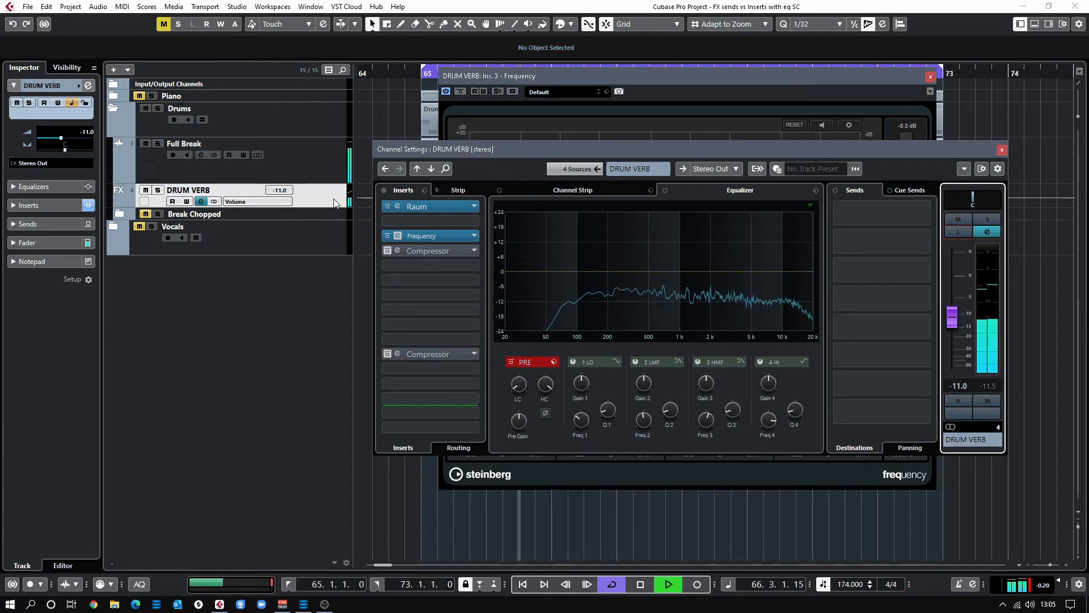
click(146, 190)
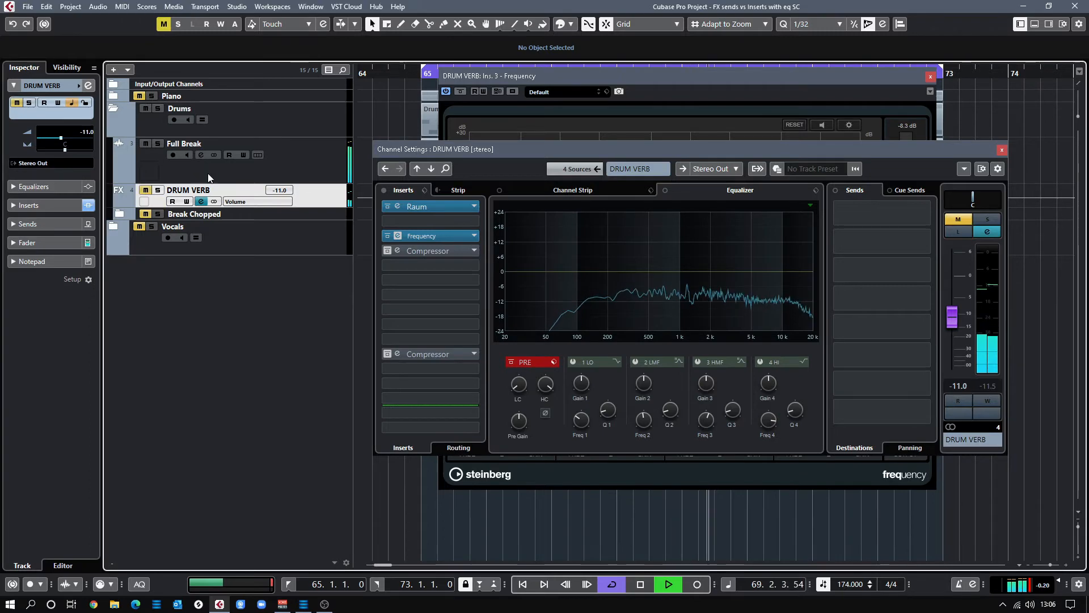
click(139, 162)
click(930, 76)
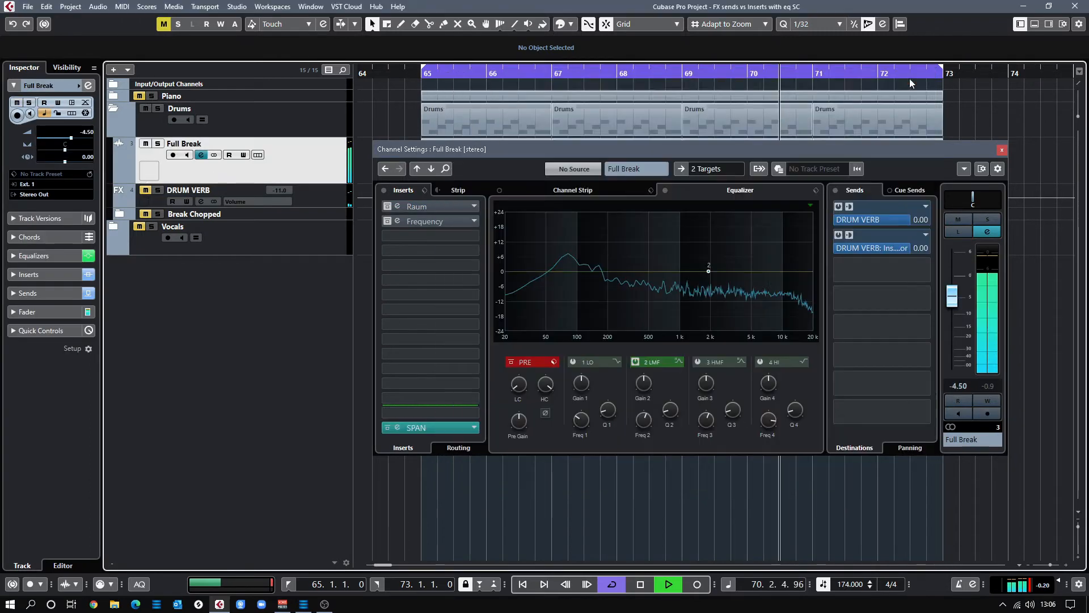
Bypass Full Break's Raum reverb, stop playback, and show DRUM VERB's channel settings
click(392, 208)
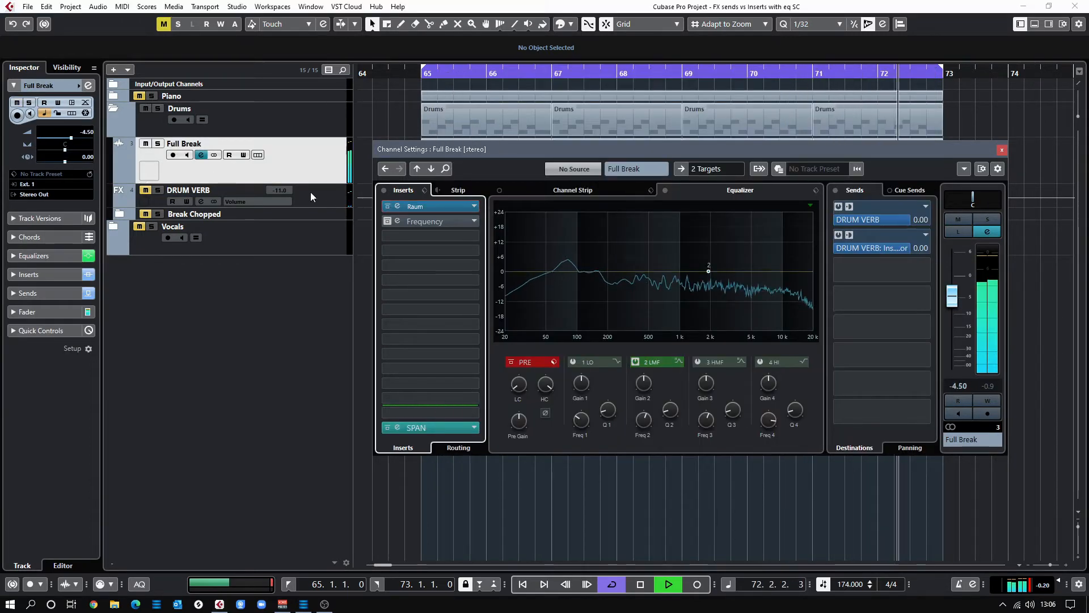
click(386, 207)
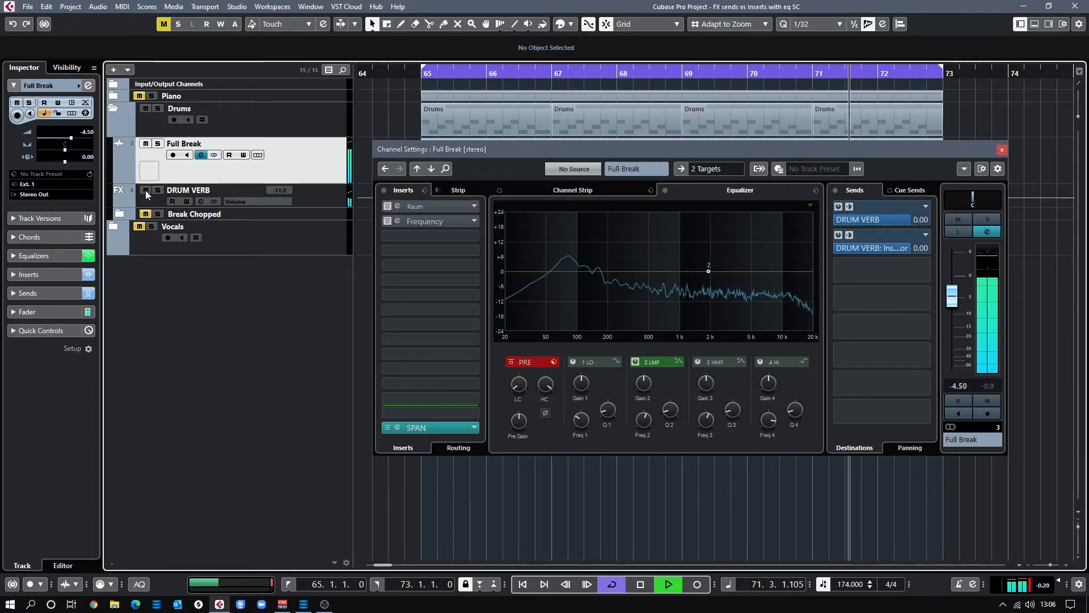
key(space)
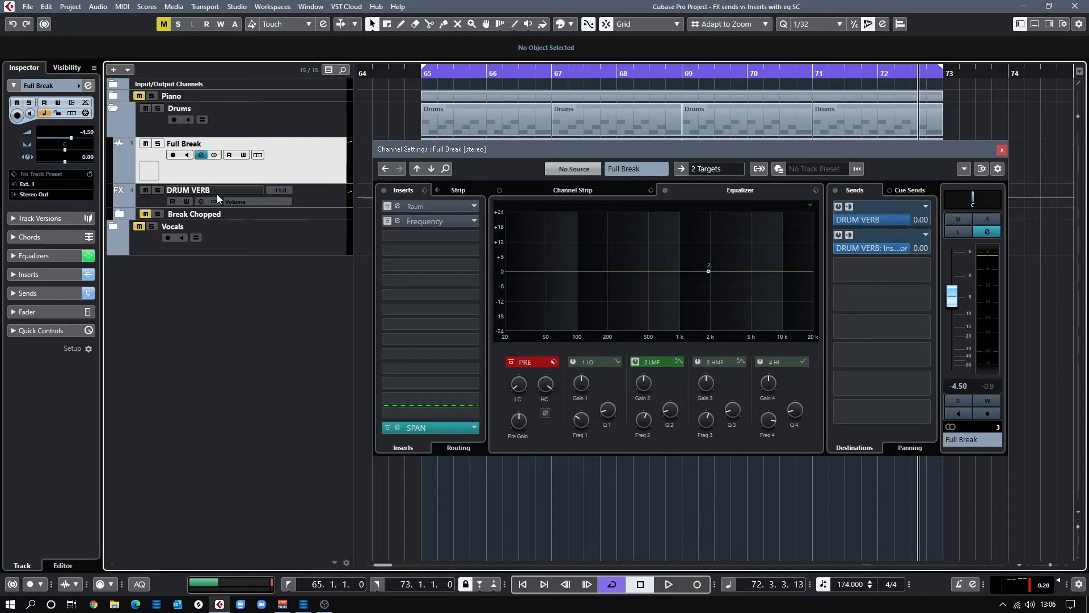
click(199, 203)
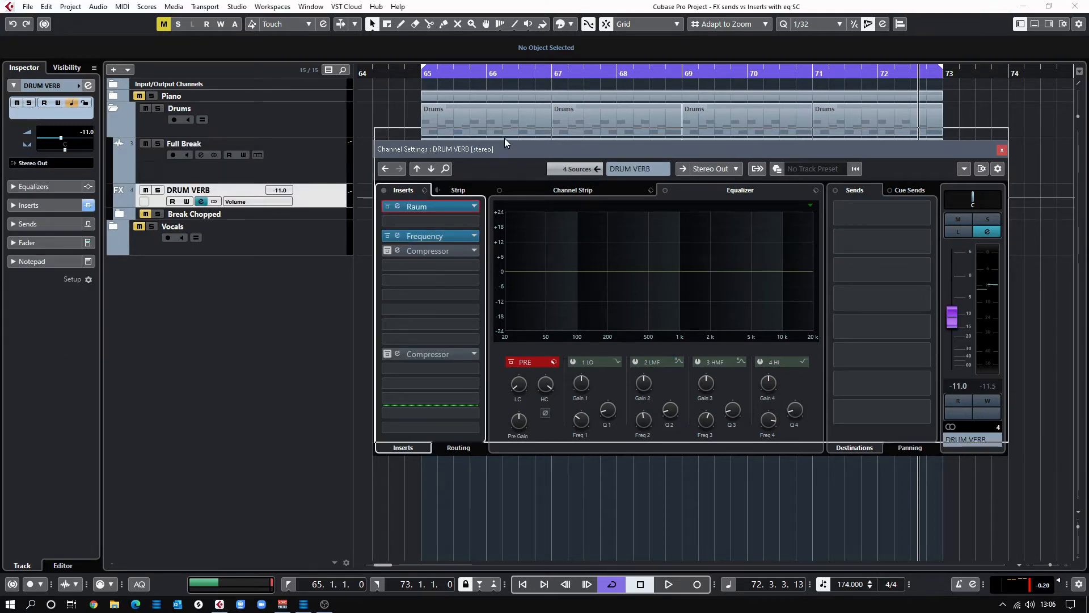
drag(503, 148, 499, 120)
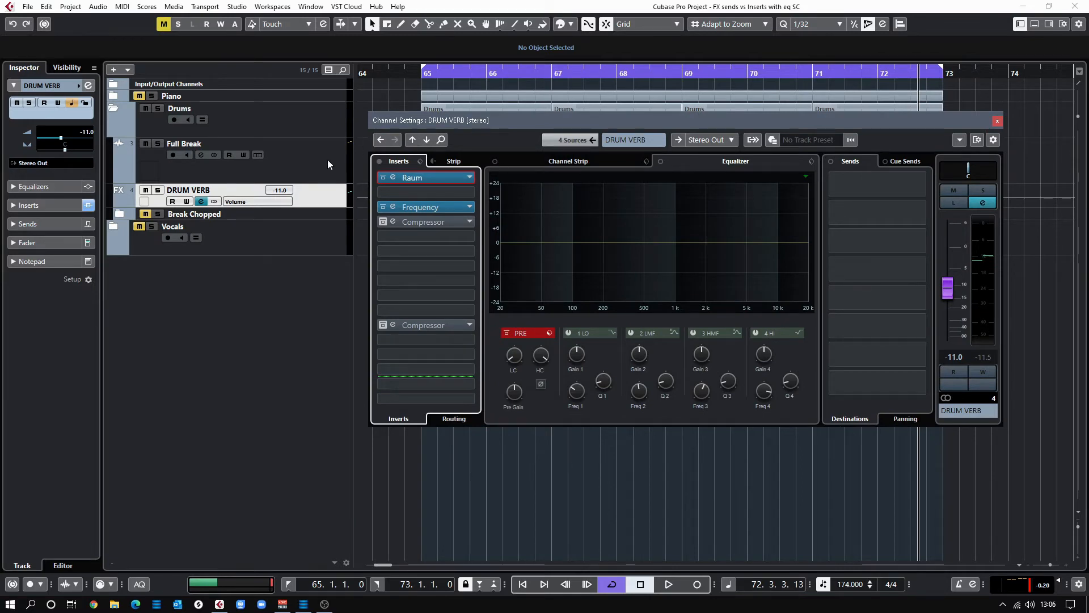
click(343, 176)
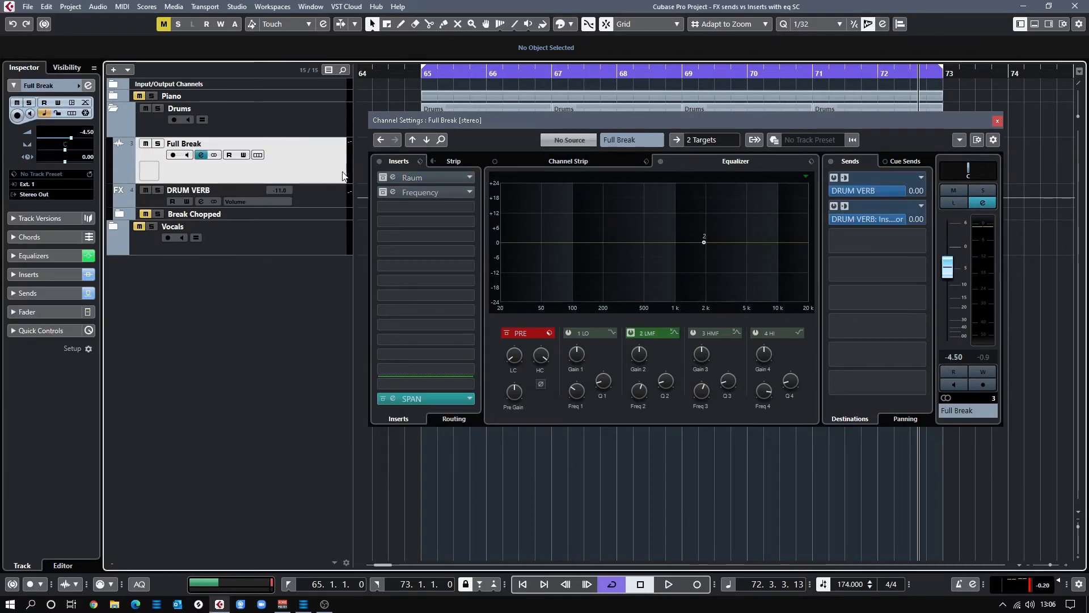
click(322, 192)
key(Up)
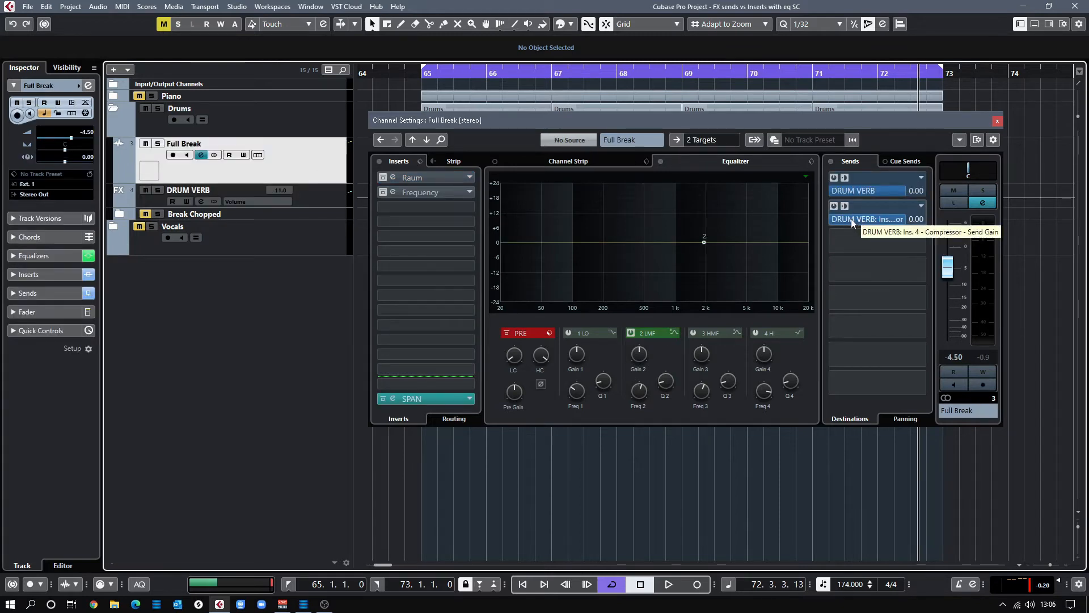
click(321, 196)
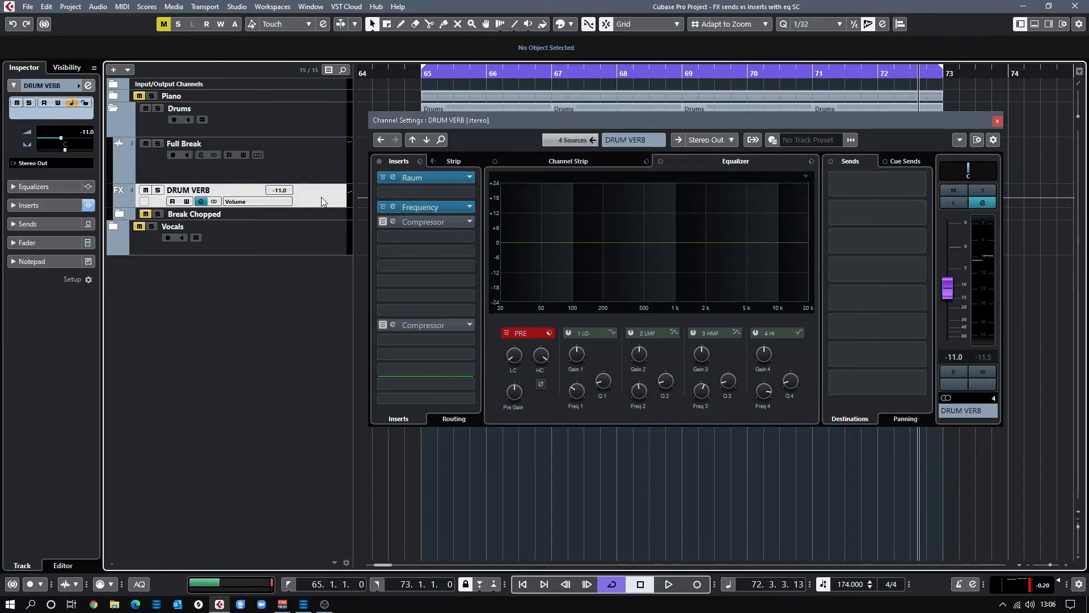
Activate DRUM VERB's Compressor, confirm Full Break as its side-chain input, and A/B its bypass
key(space)
click(382, 222)
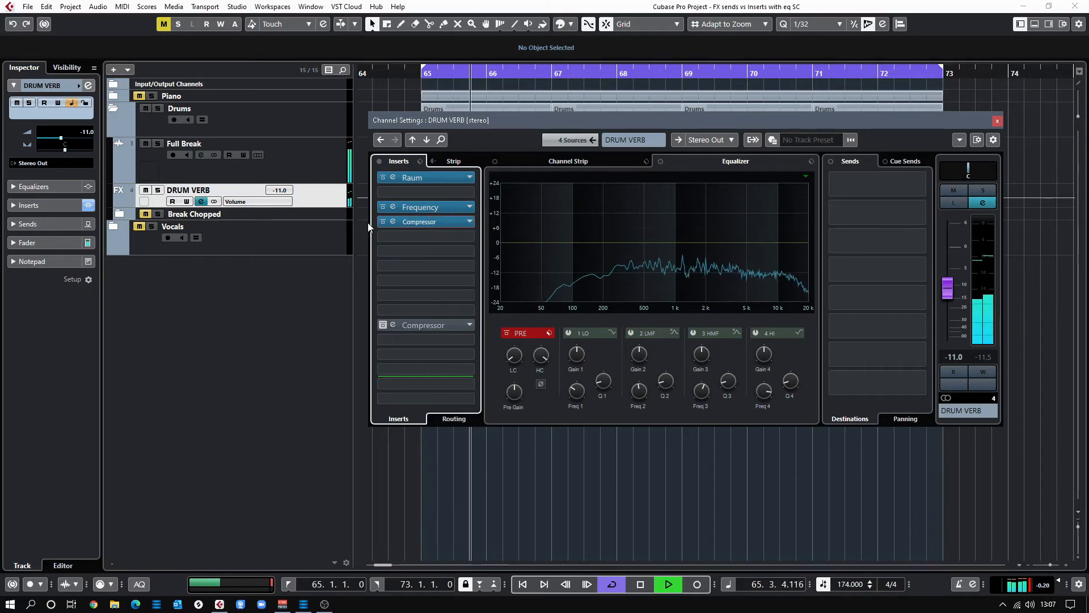
click(397, 223)
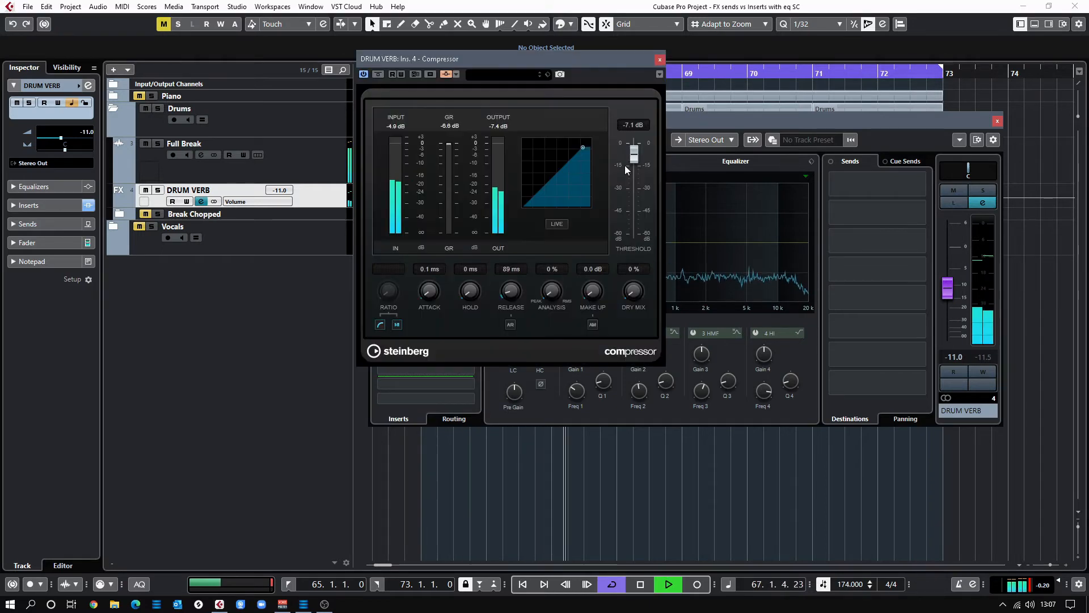
drag(520, 57, 726, 93)
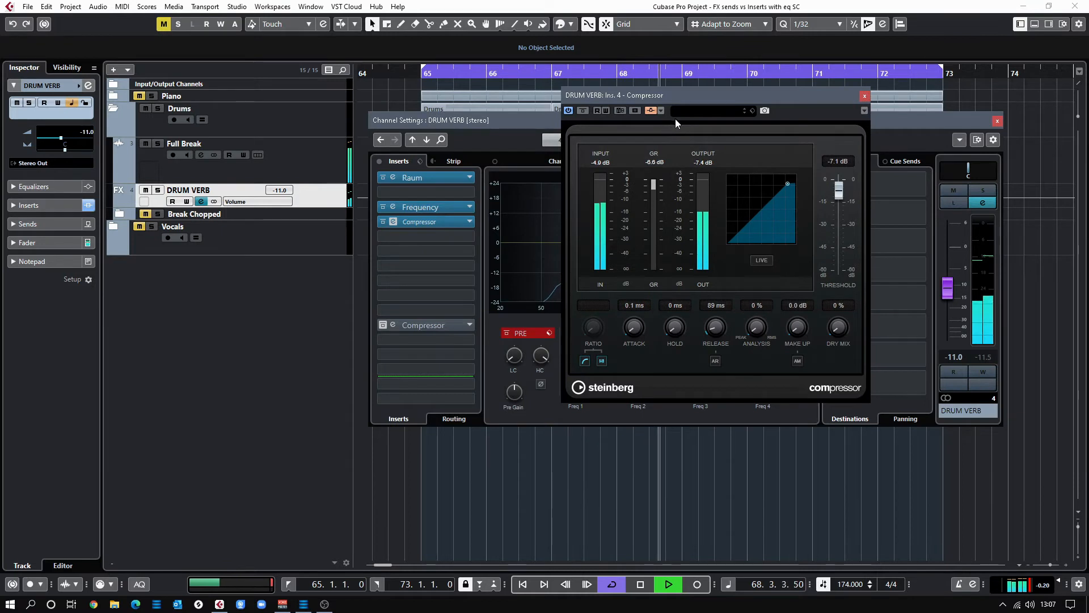
click(651, 110)
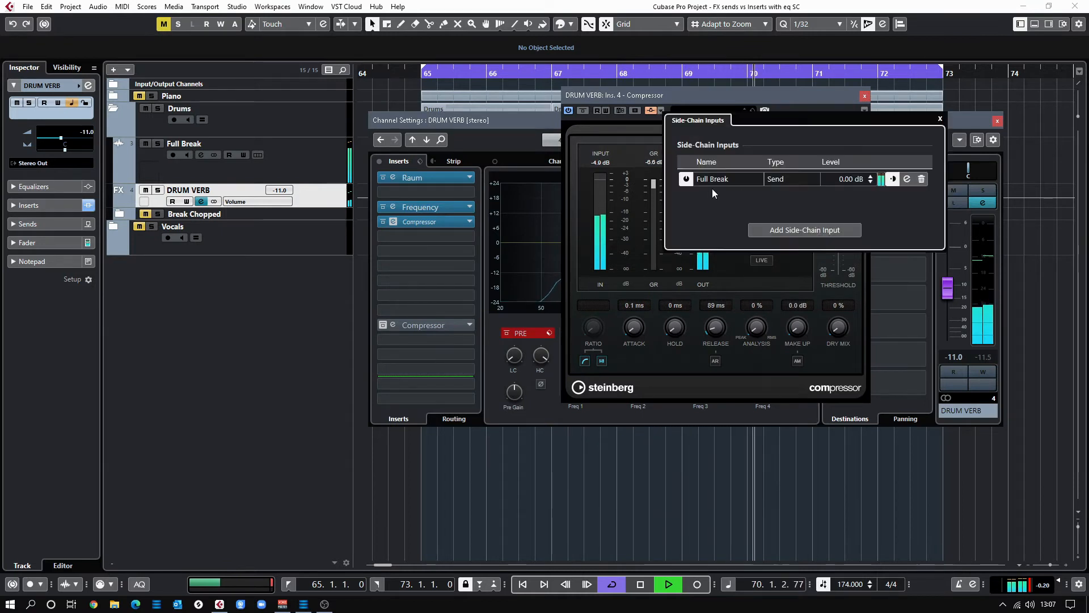
click(789, 96)
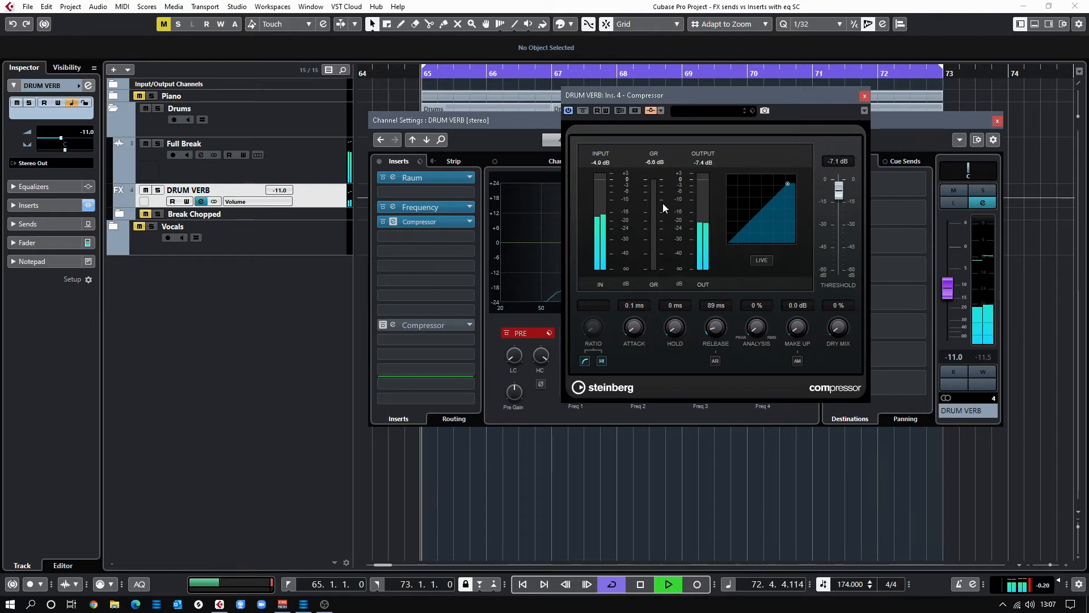
click(583, 111)
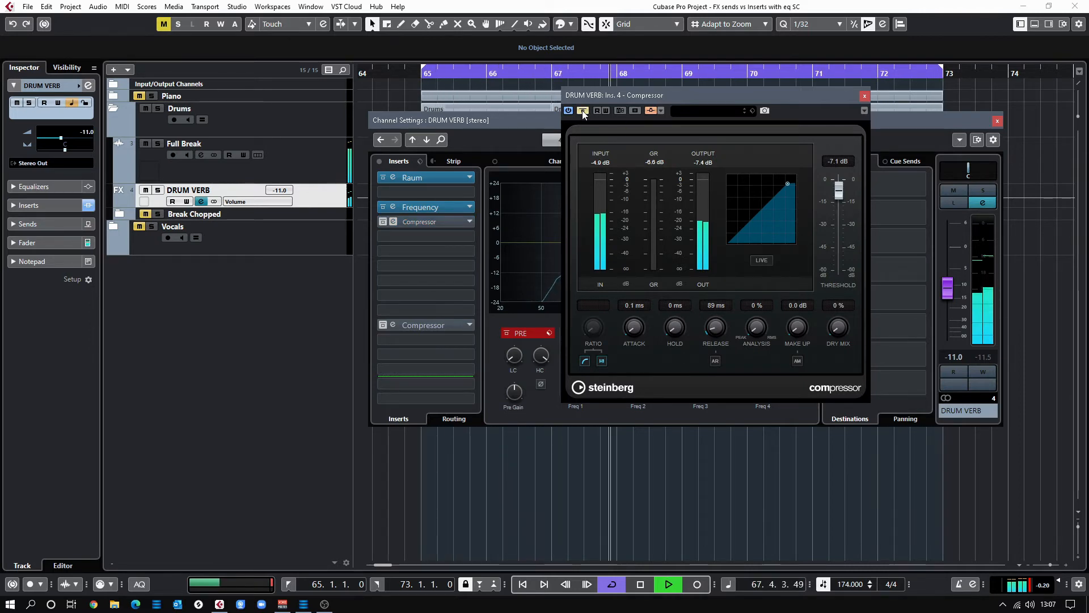
click(582, 111)
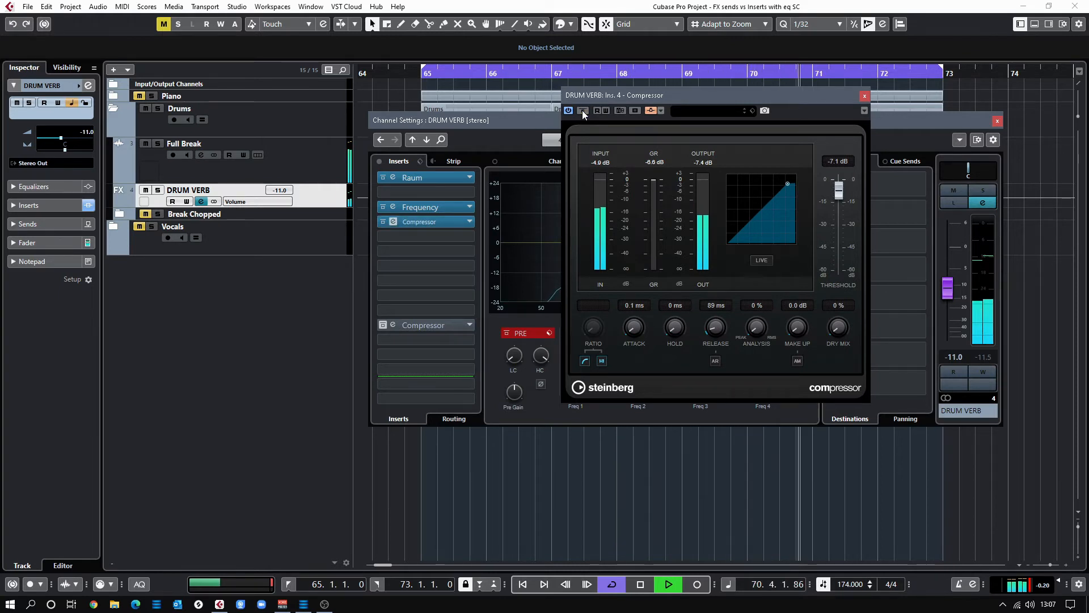
key(space)
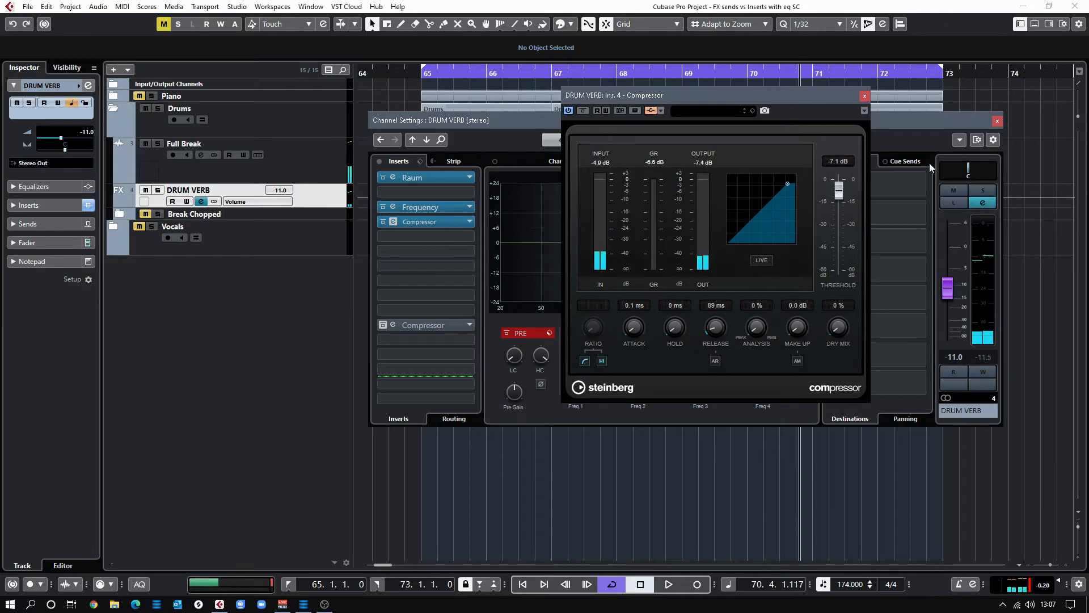
Enable Listen on DRUM VERB and A/B the compressor (-7.1 dB threshold, 89 ms release) in playback
click(958, 206)
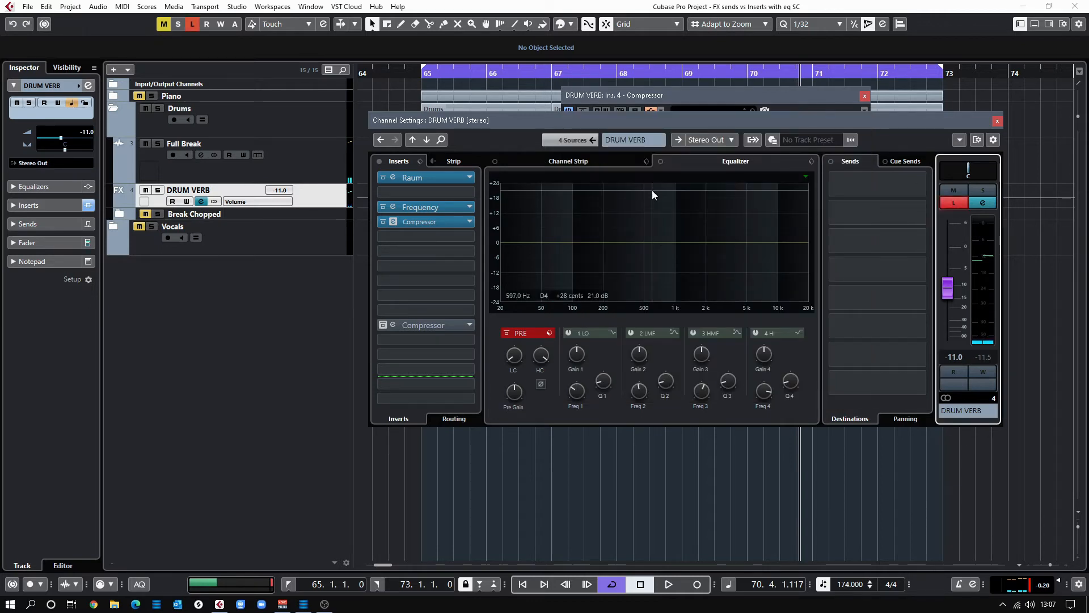
click(650, 98)
key(space)
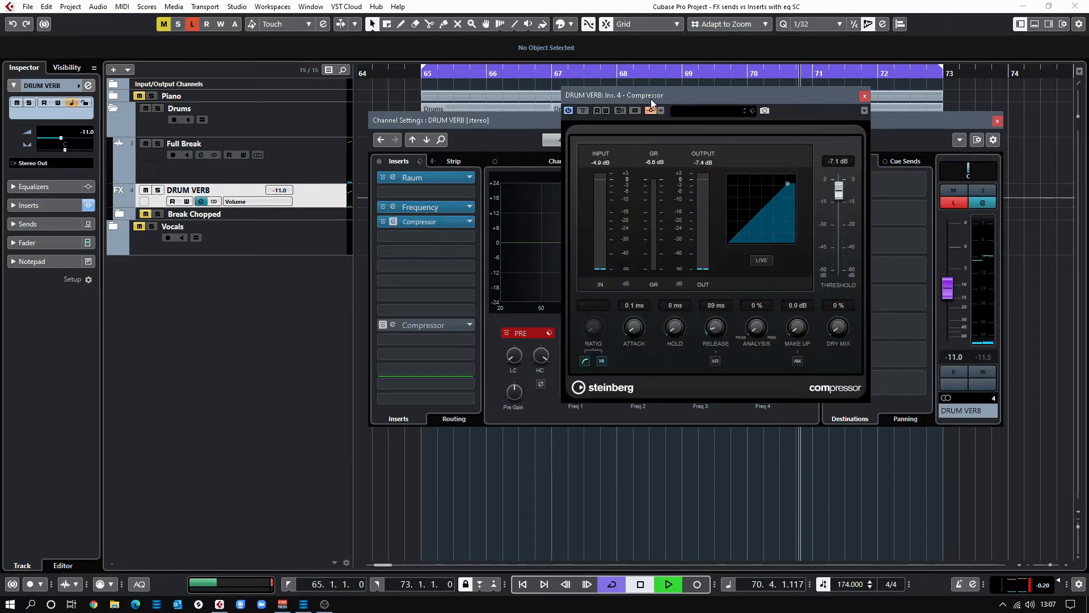
click(584, 111)
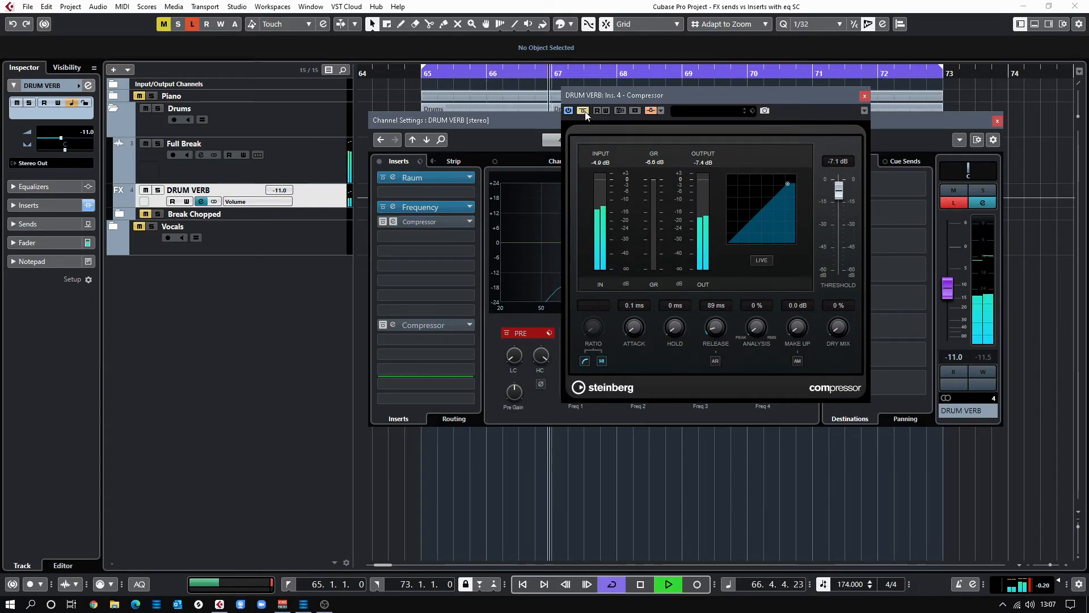
click(584, 112)
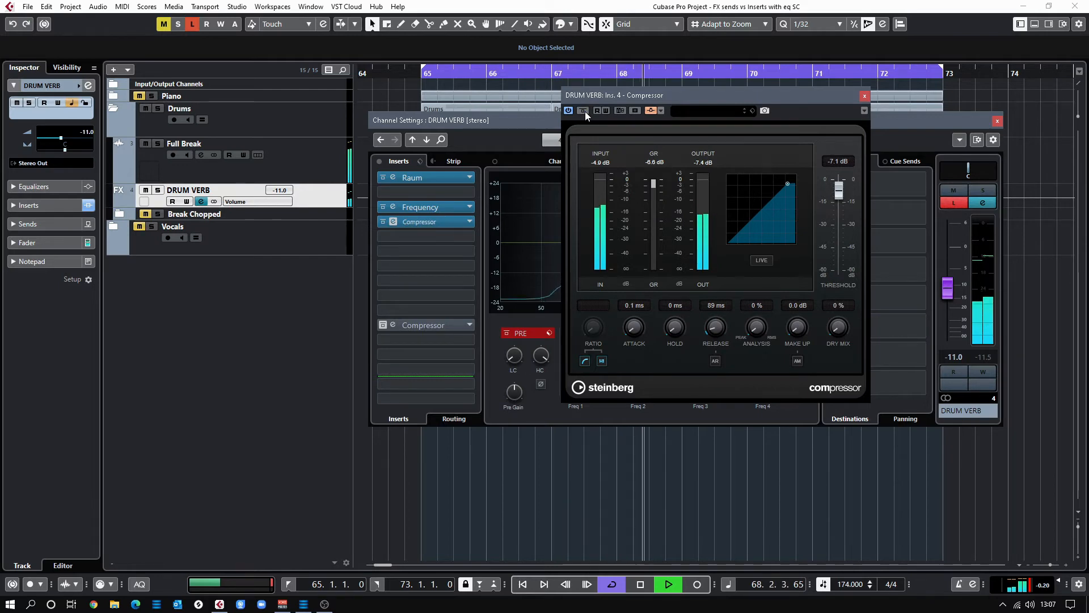
key(space)
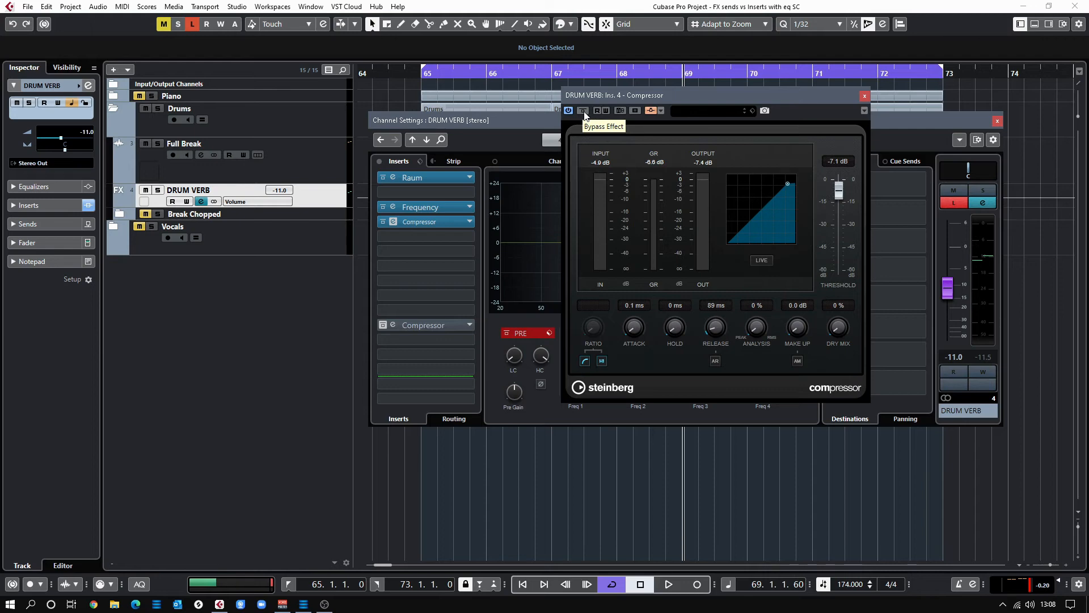
Close the Compressor editor, turn off Listen, and A/B the Compressor insert's bypass while playing
click(864, 98)
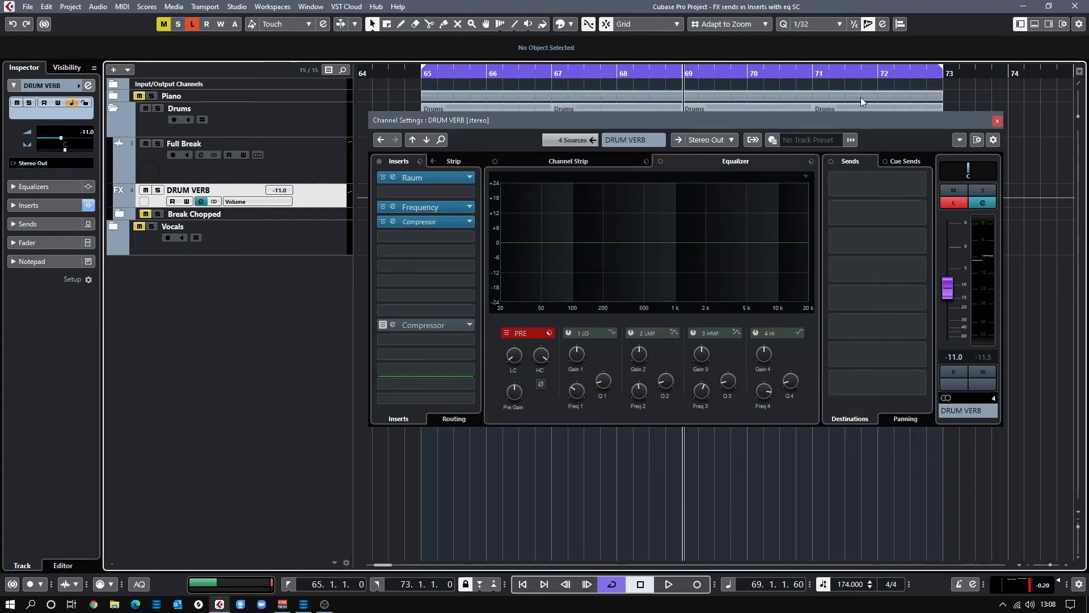
key(space)
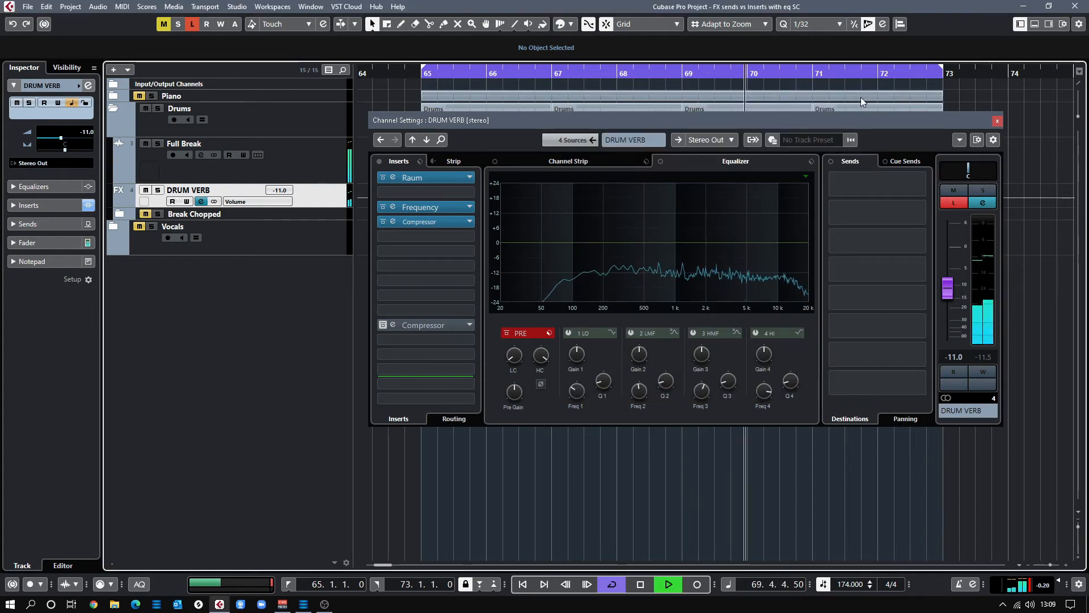
click(952, 205)
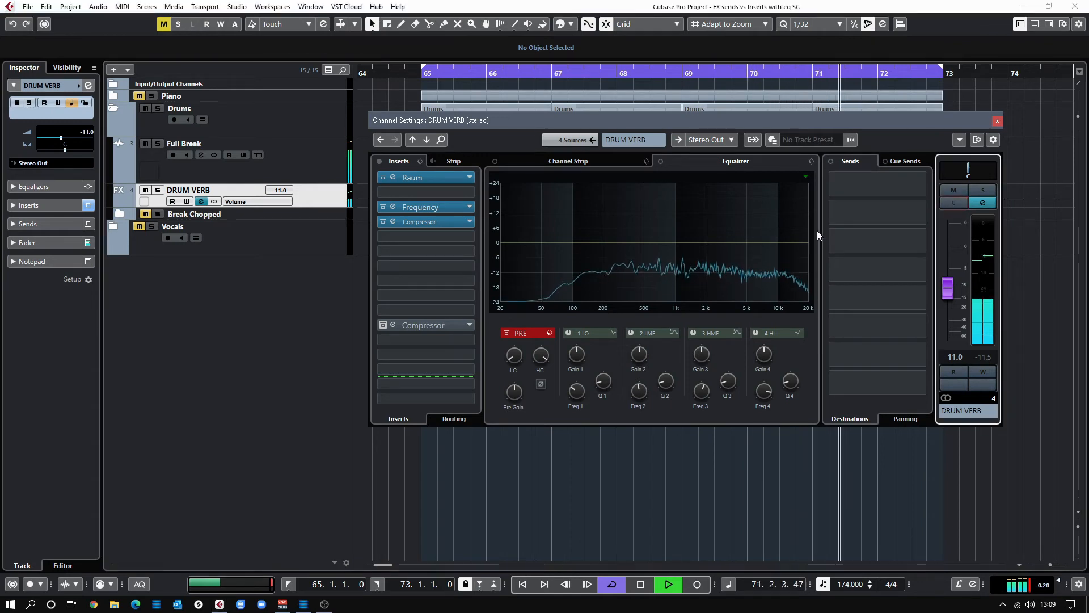
click(382, 222)
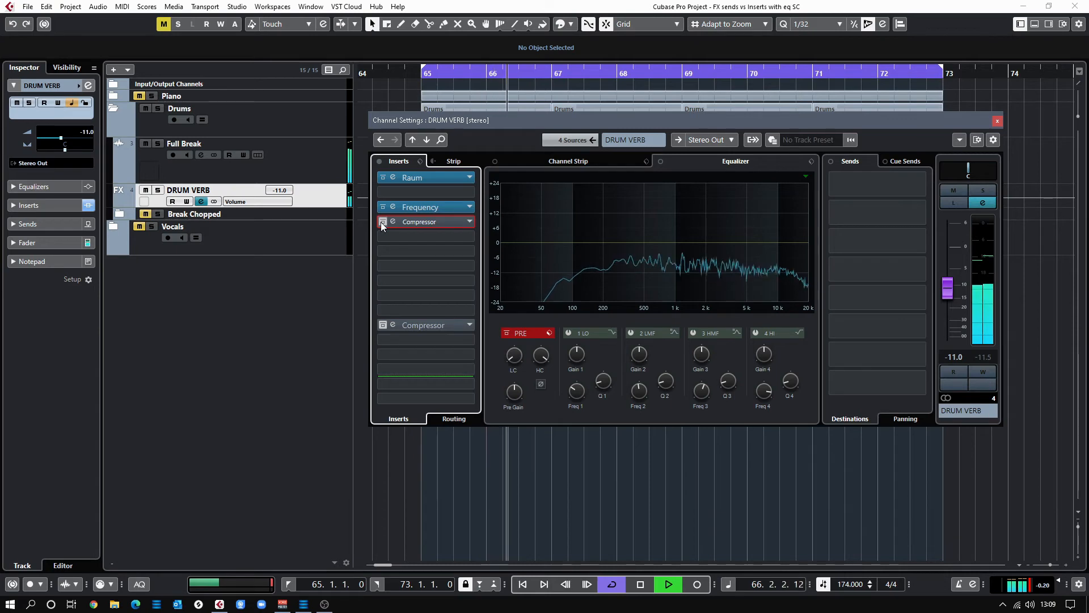
click(382, 222)
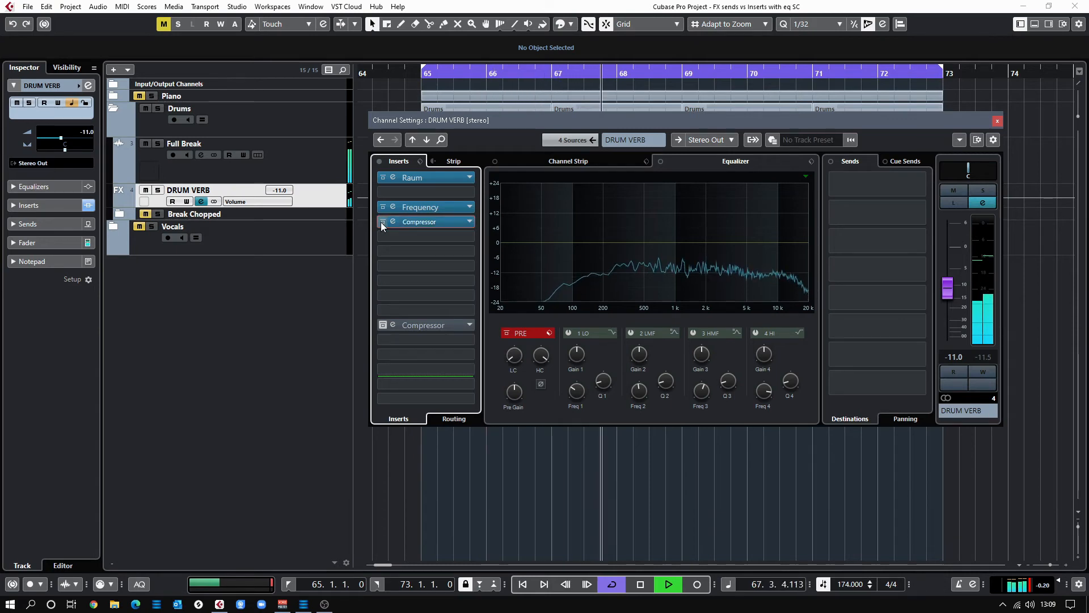
key(space)
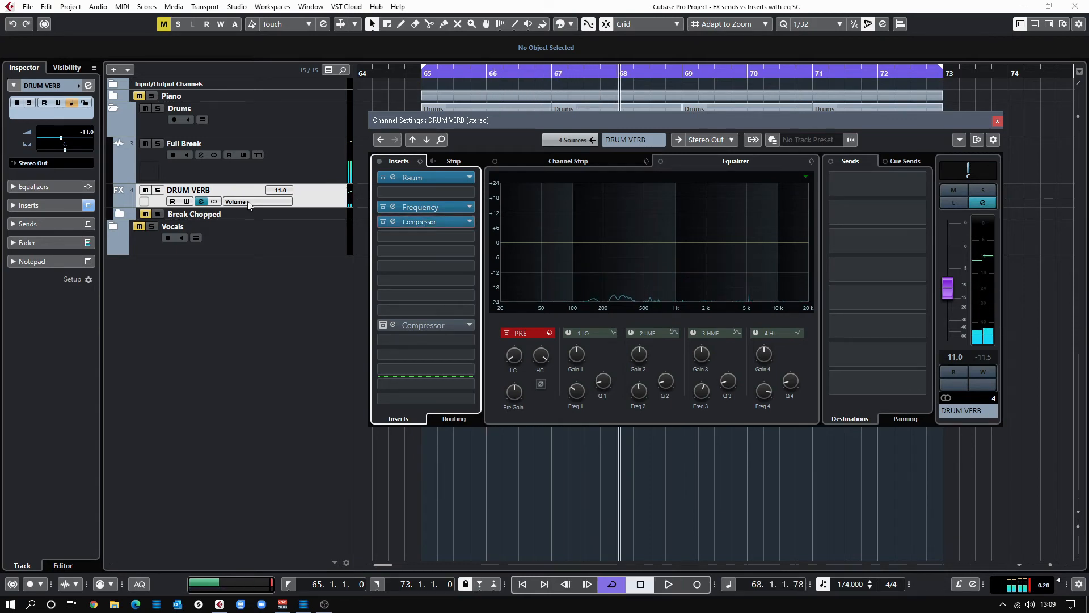
Expand the Break Chopped folder and select its Kick track
click(174, 216)
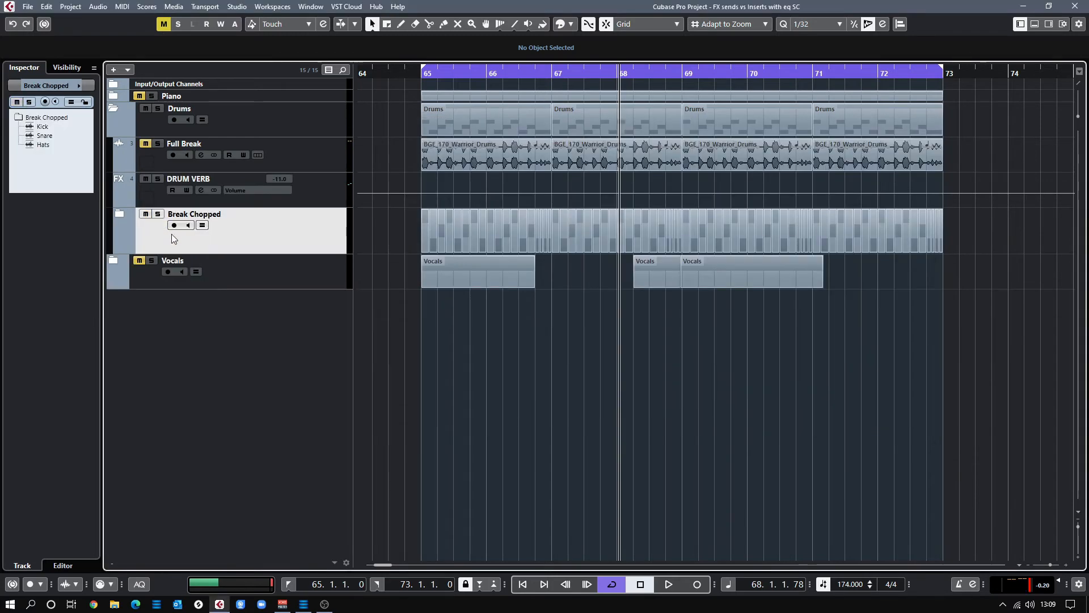
click(121, 216)
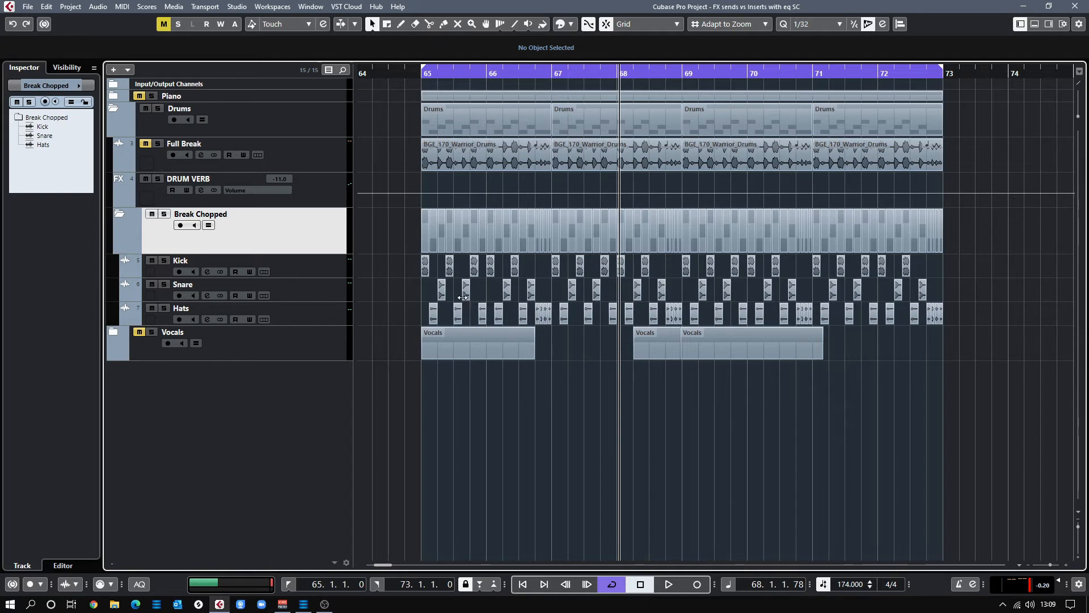
click(315, 265)
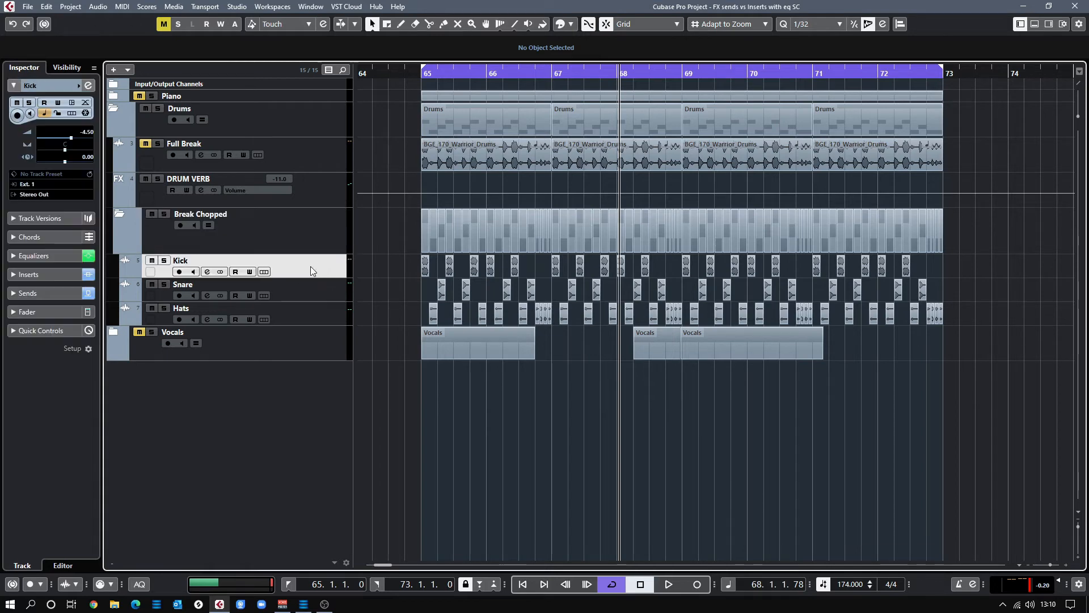
Review the Kick, Snare and Hats sends, then display DRUM VERB's Raum, Frequency and Compressor inserts
click(208, 272)
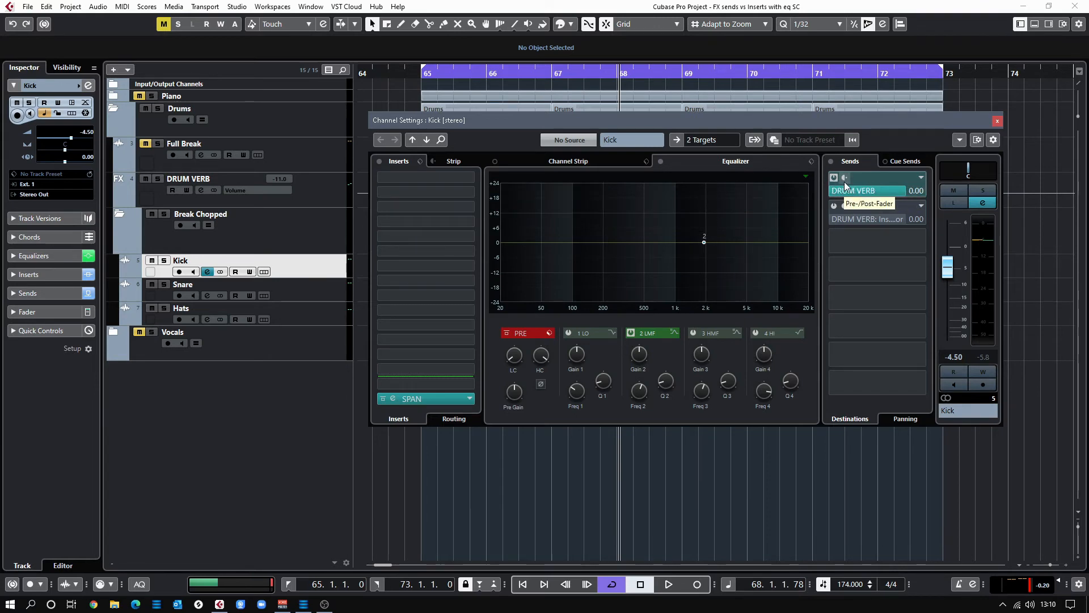
click(319, 289)
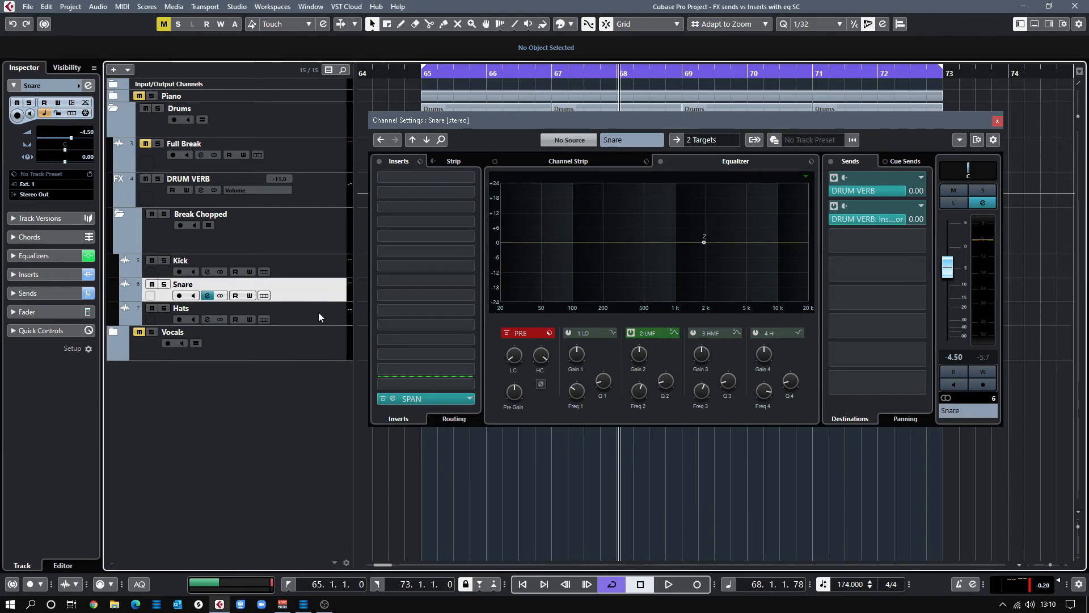
click(321, 313)
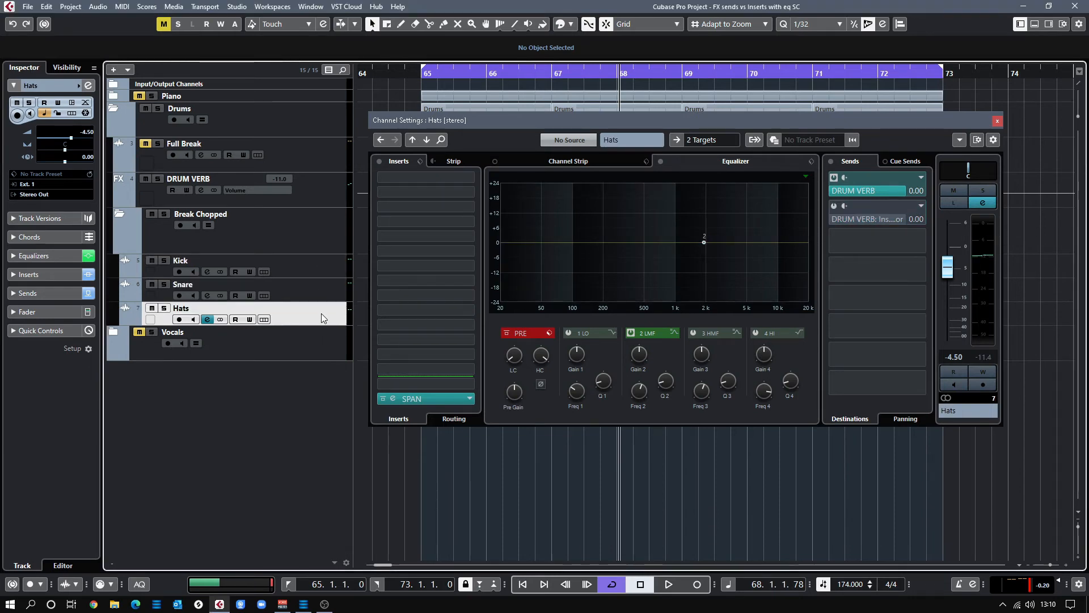
click(311, 266)
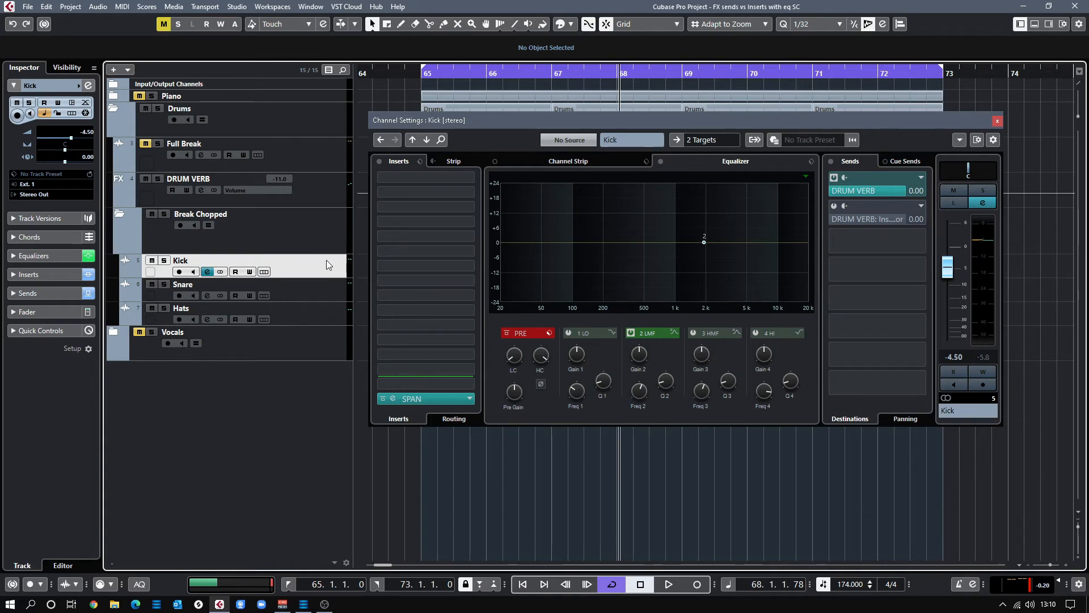
click(201, 190)
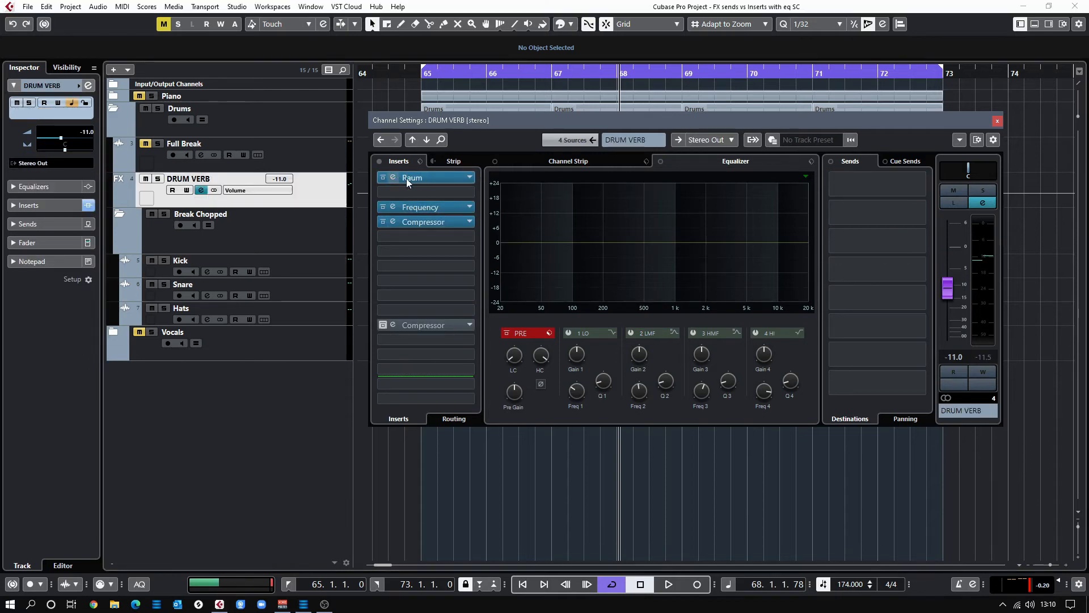
Inspect DRUM VERB's Frequency EQ, then lower the Kick's DRUM VERB send and reset it to 0.00
click(424, 208)
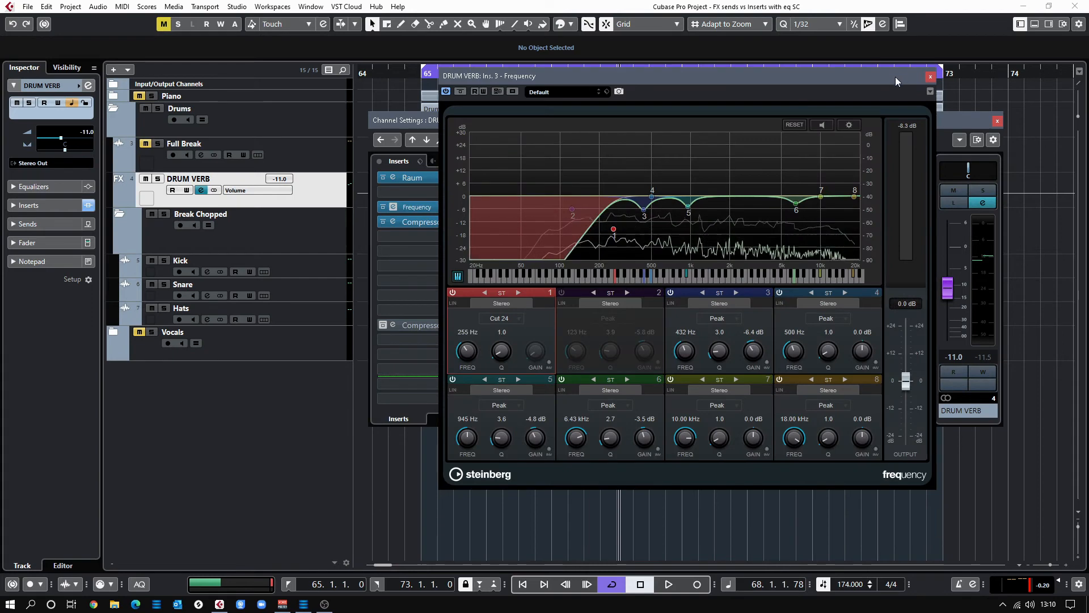
click(930, 78)
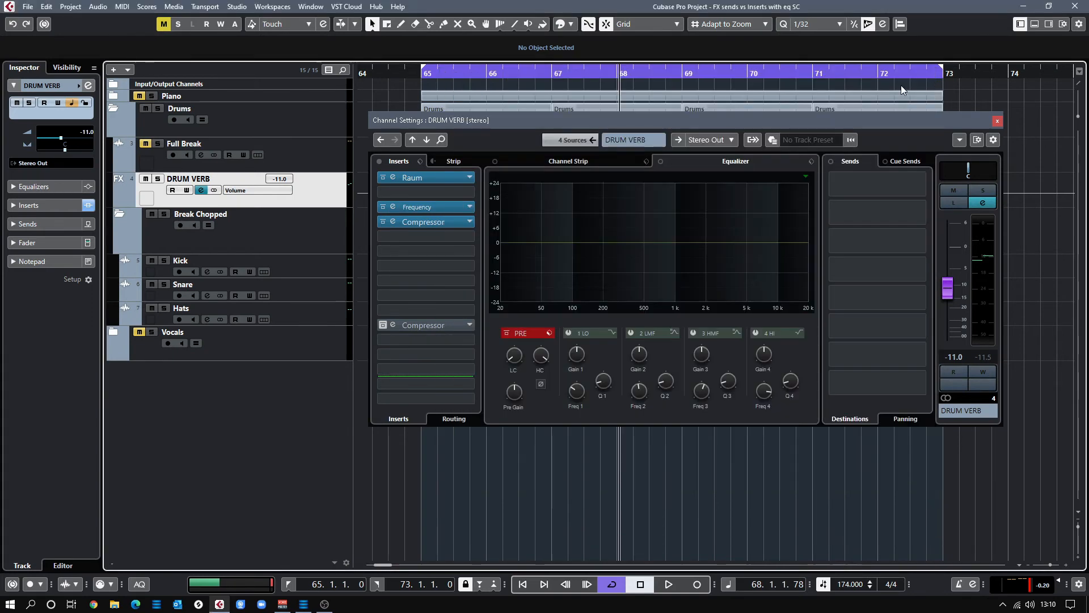
click(307, 268)
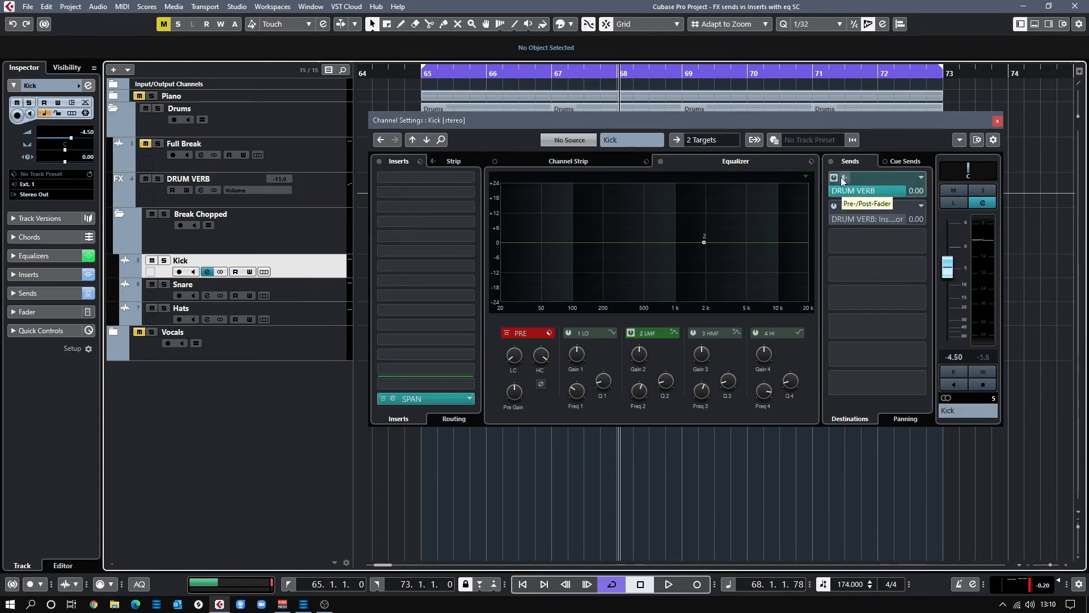
drag(900, 192, 878, 196)
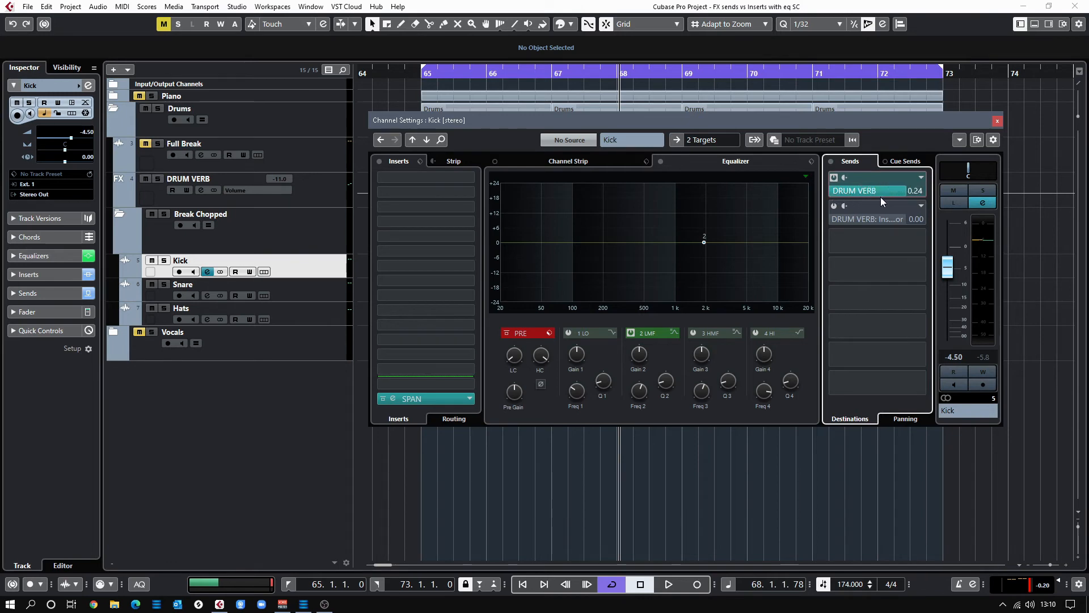
ctrl+click(881, 196)
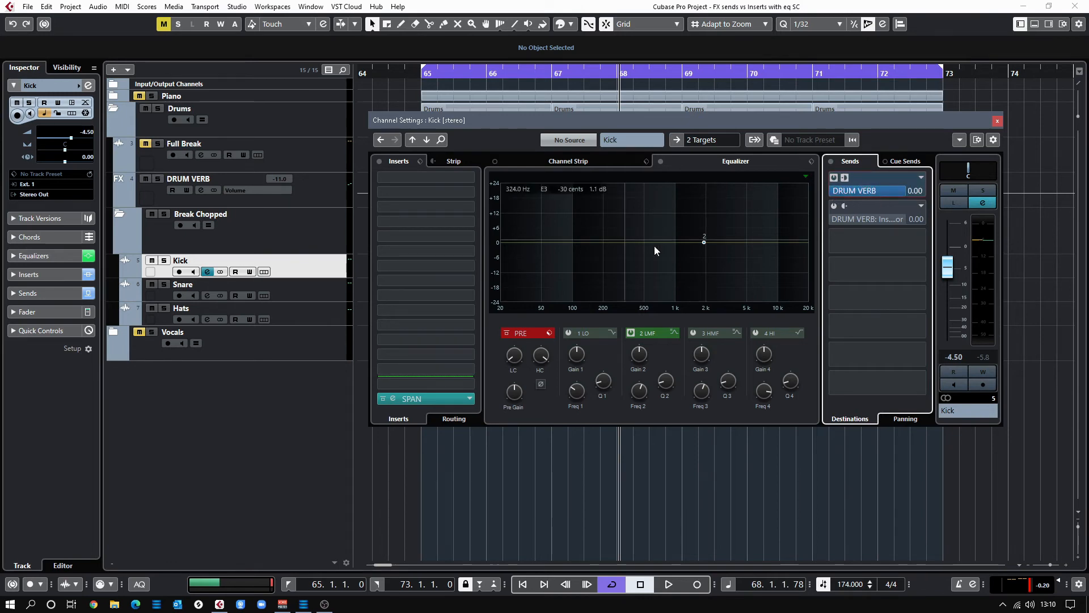
Review the Snare and Hats channel settings, then select the Break Chopped folder track
click(328, 287)
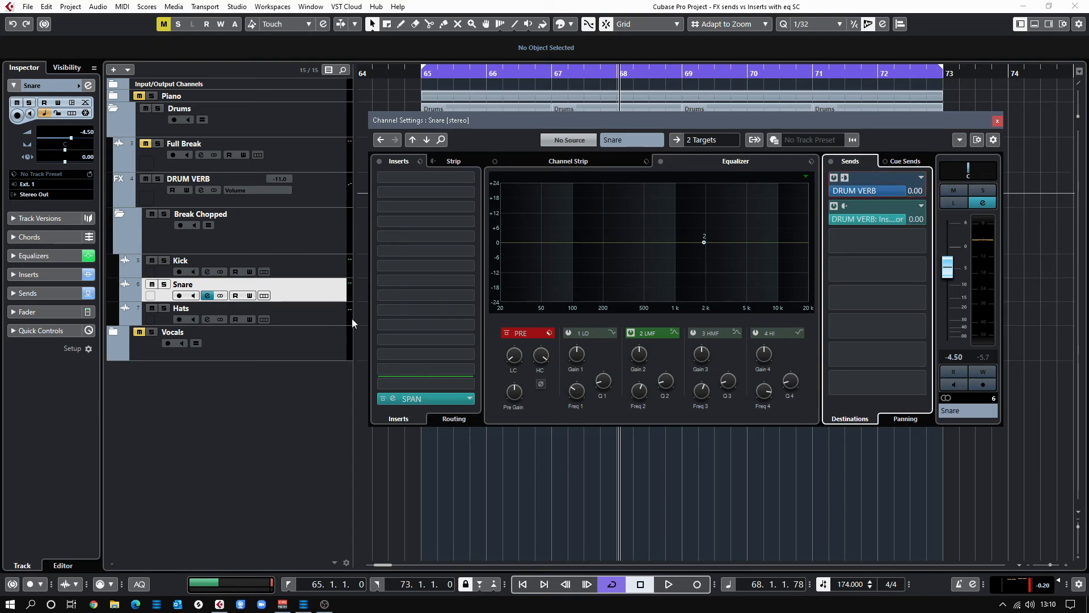
click(318, 312)
click(849, 165)
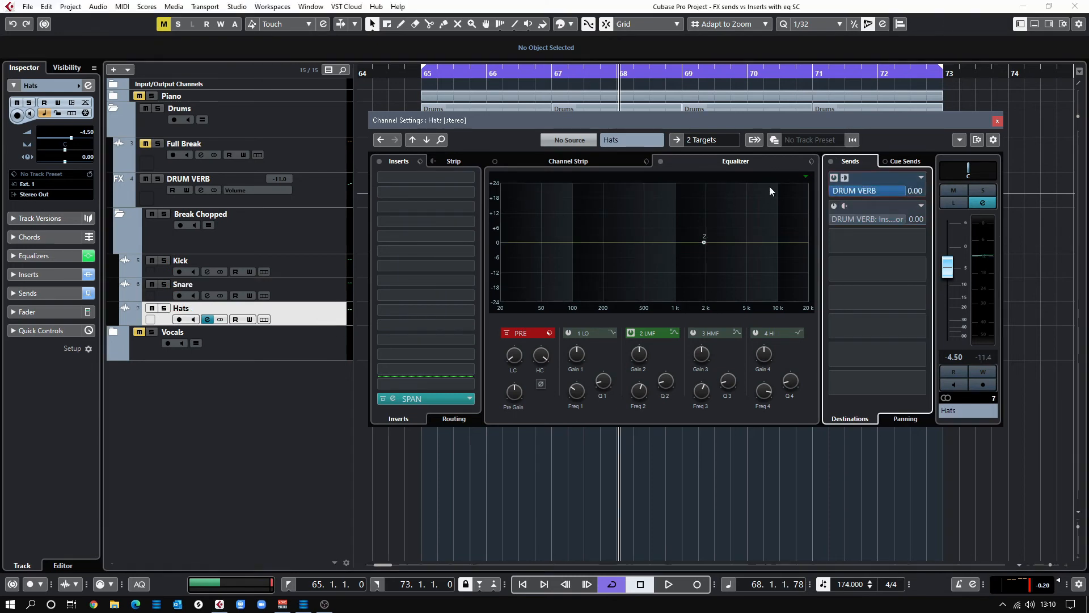
click(311, 246)
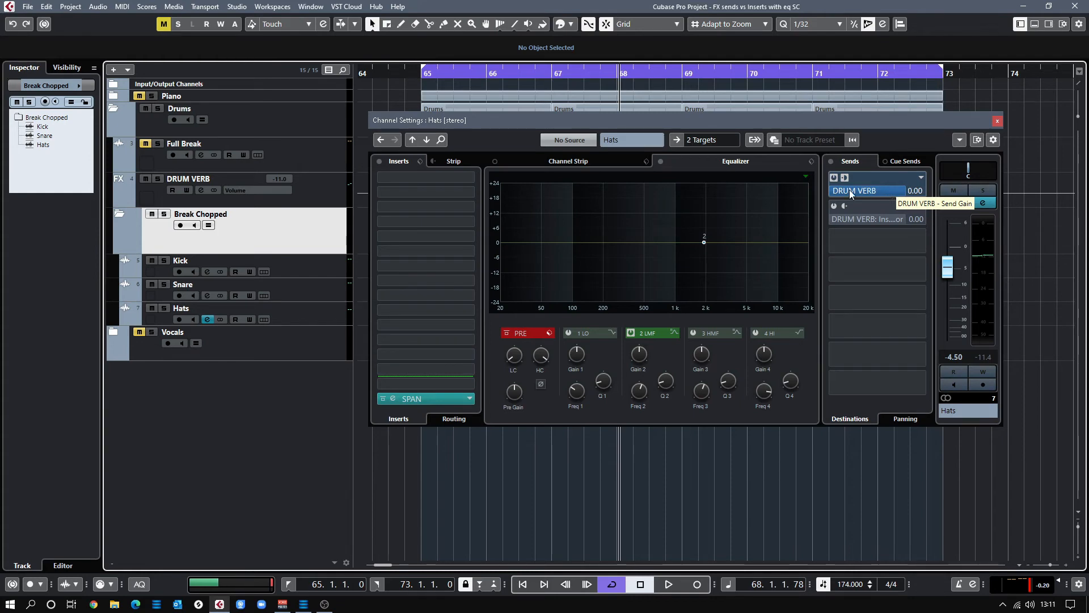
click(829, 174)
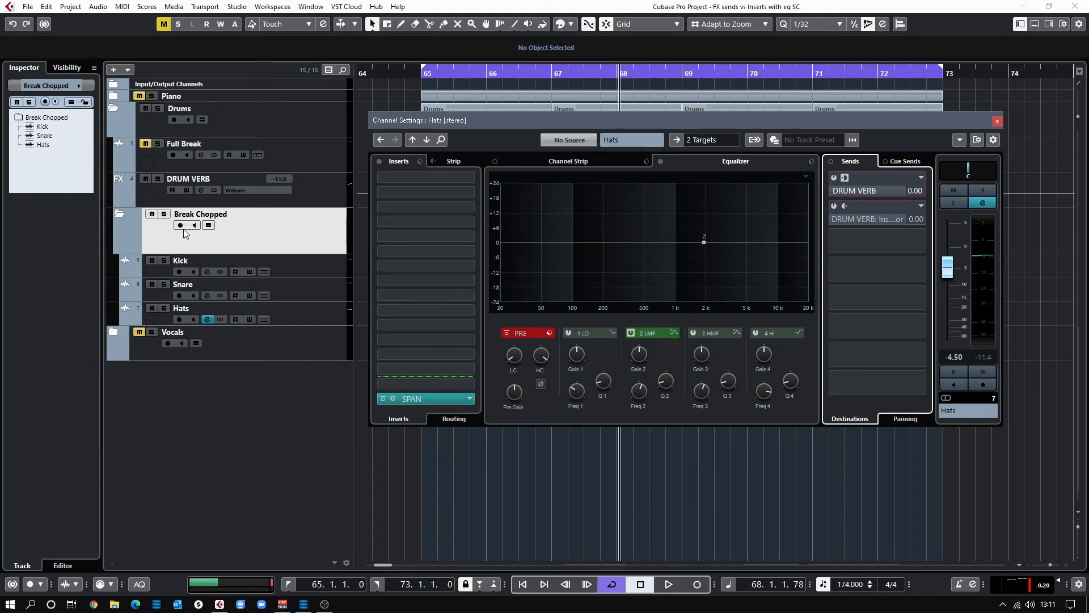
key(space)
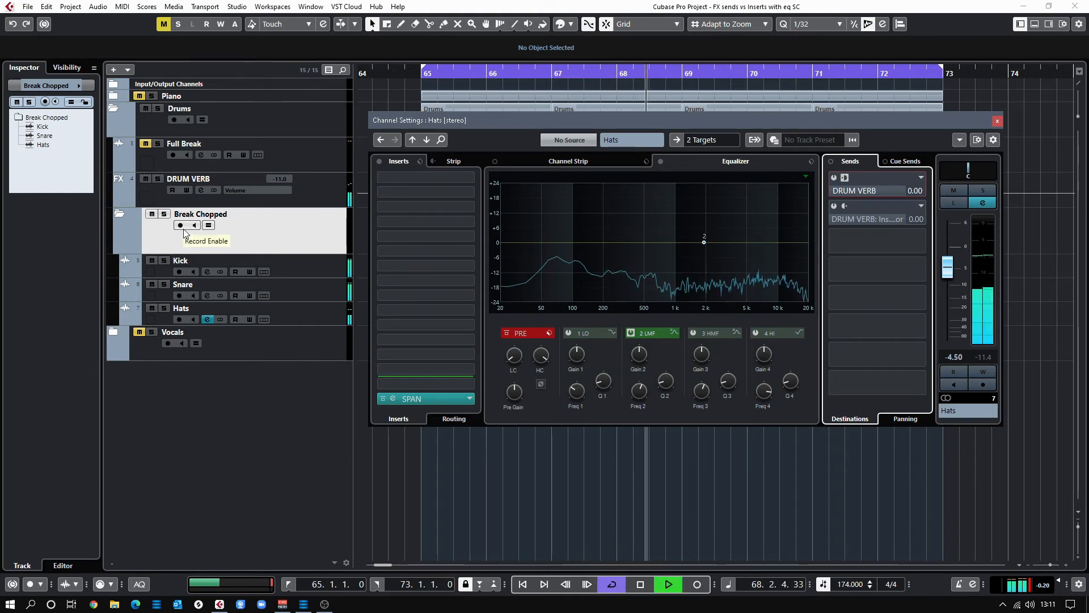
click(302, 271)
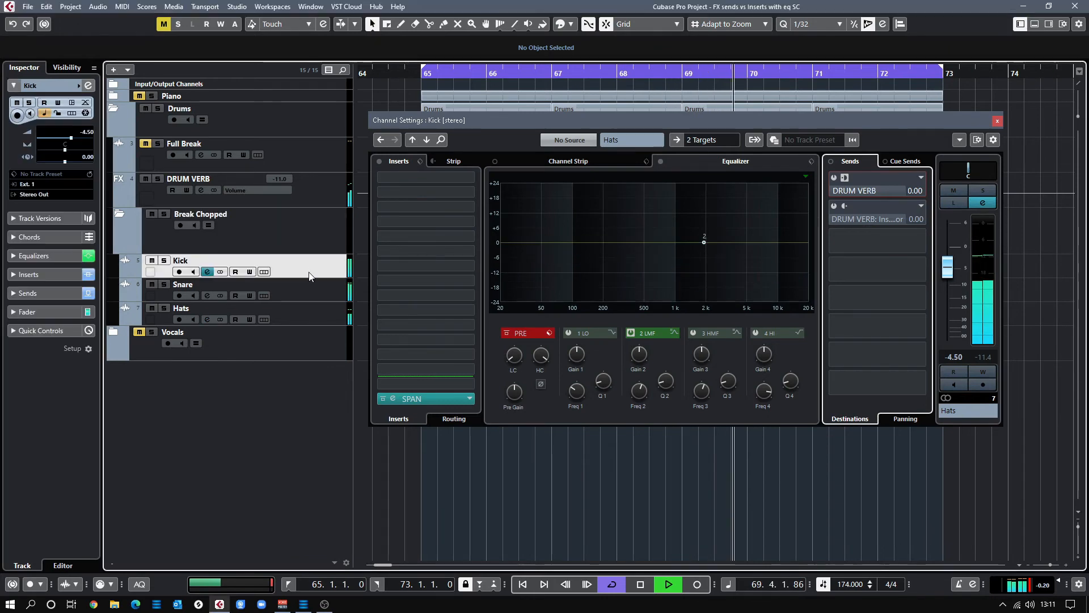
click(261, 232)
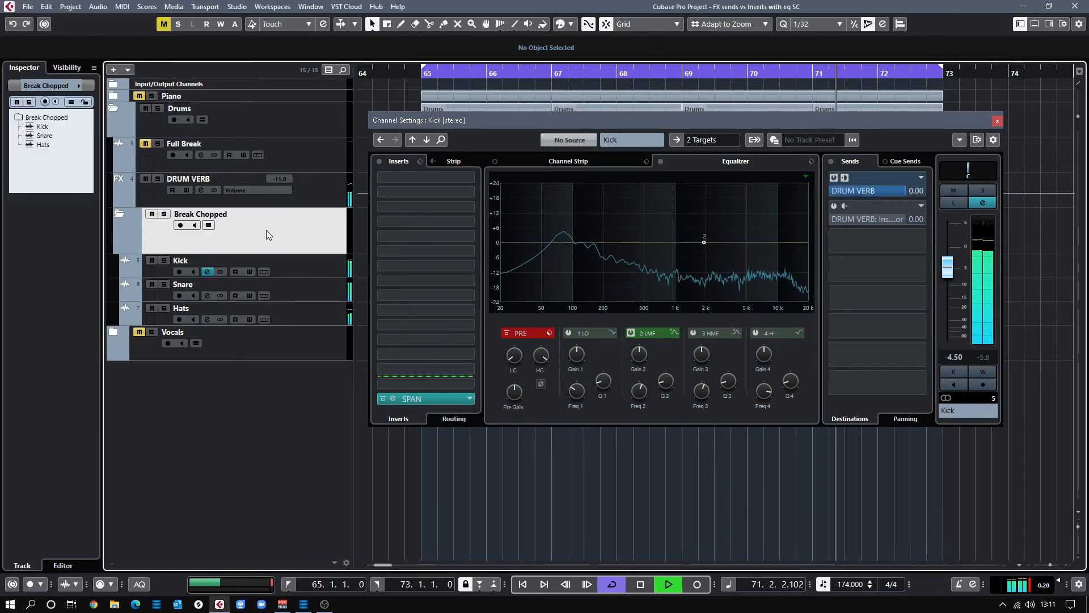
click(287, 191)
click(298, 187)
click(318, 187)
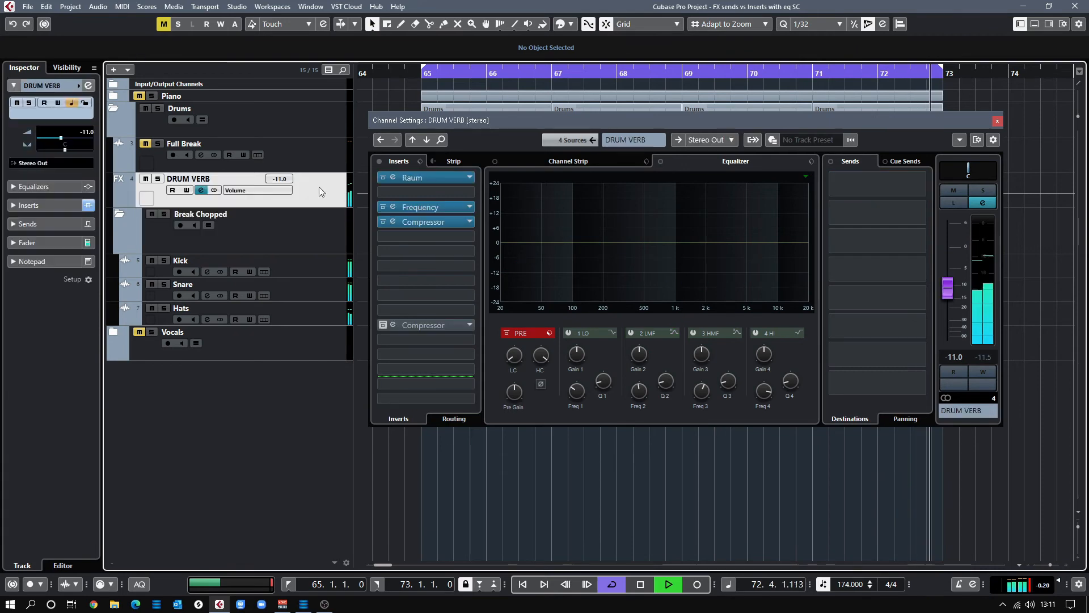
click(311, 157)
click(300, 270)
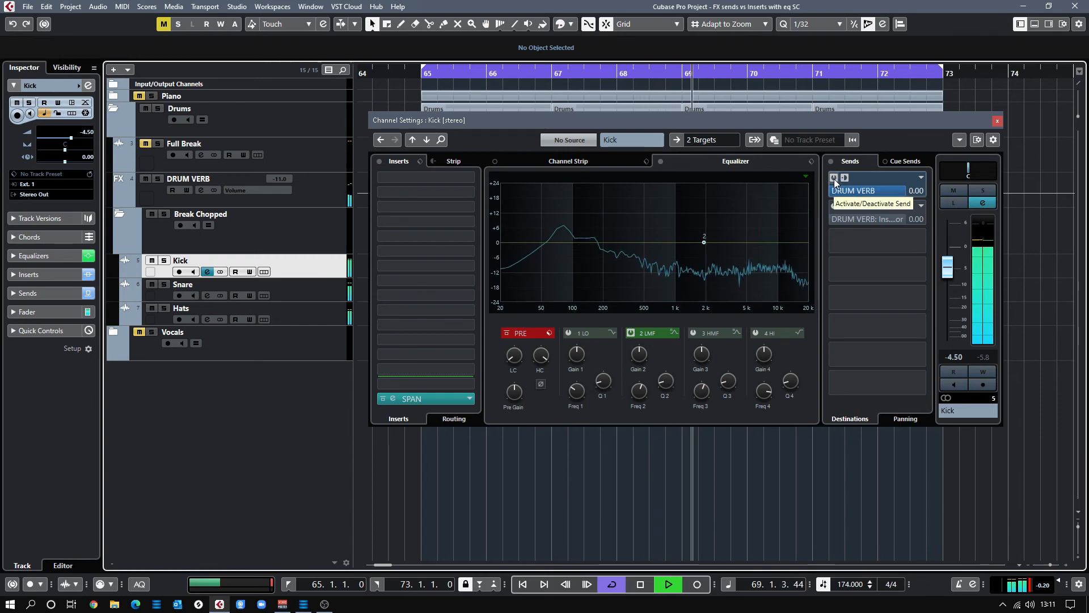
click(705, 224)
click(328, 291)
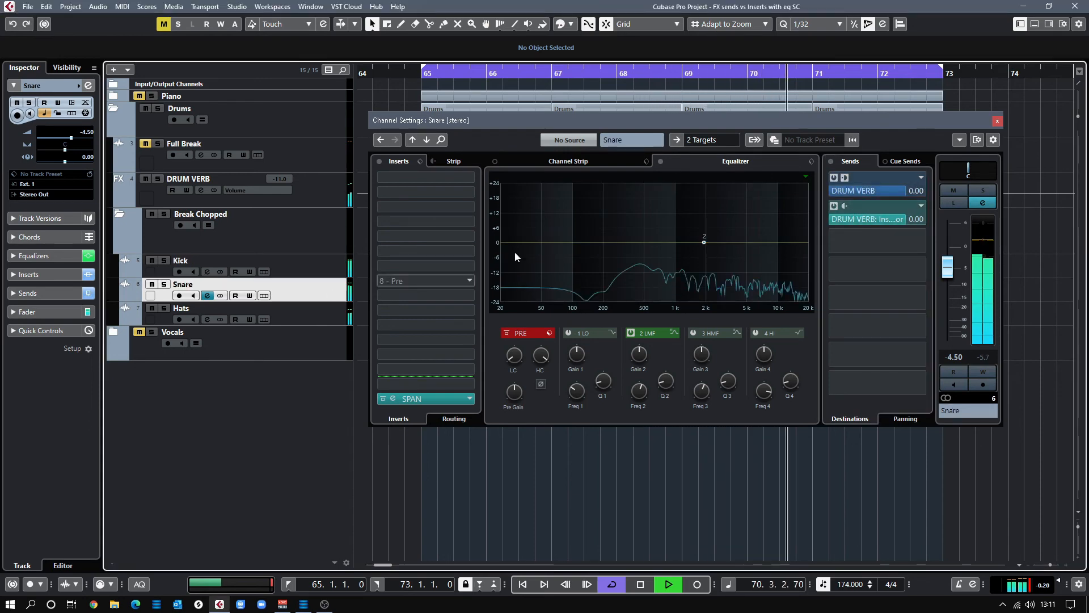
click(829, 209)
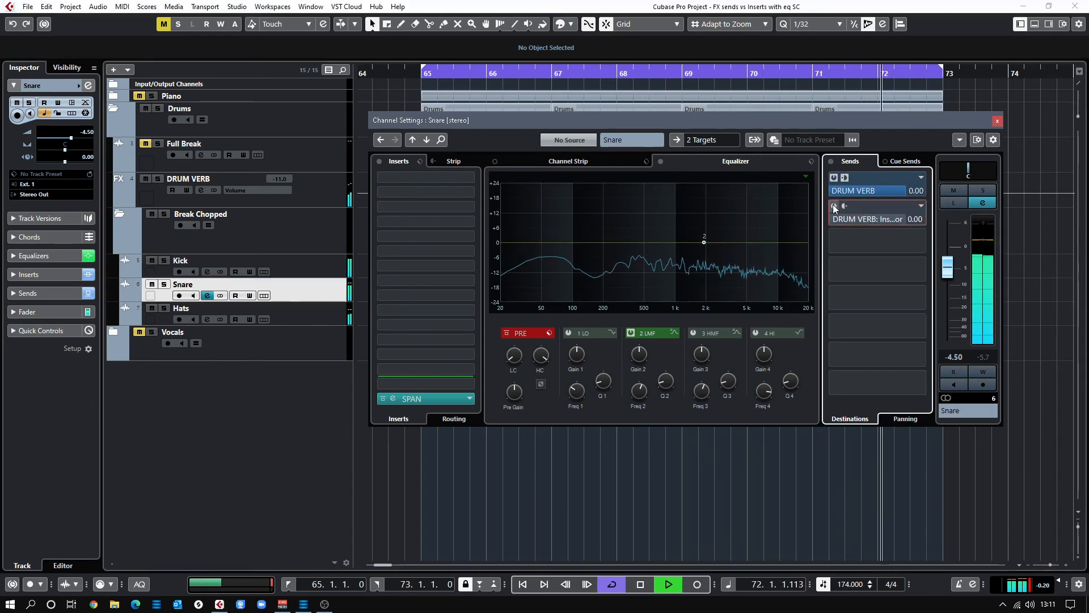
click(321, 312)
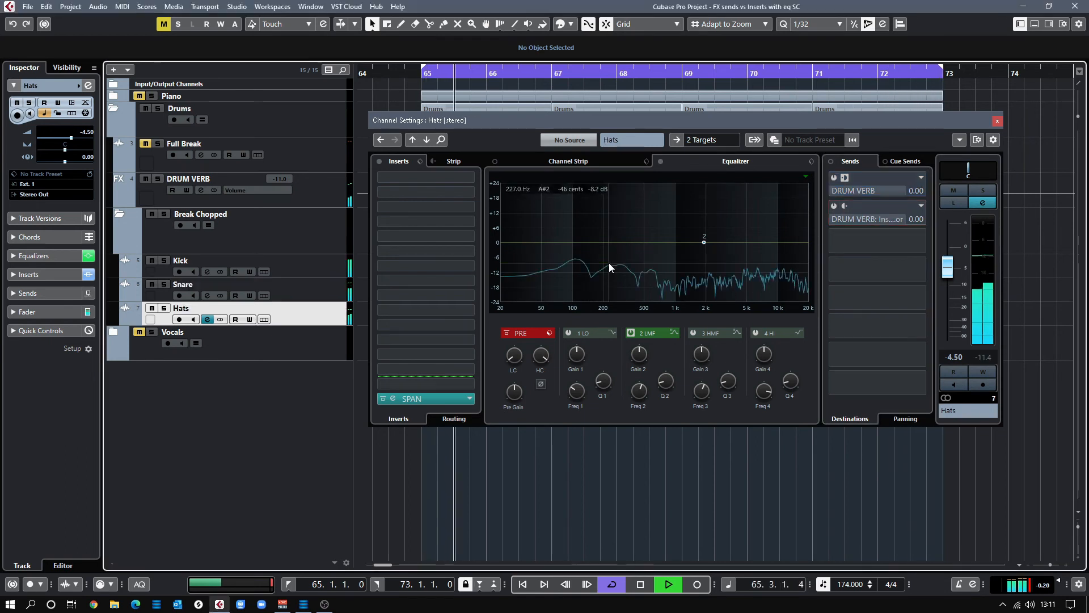
click(852, 200)
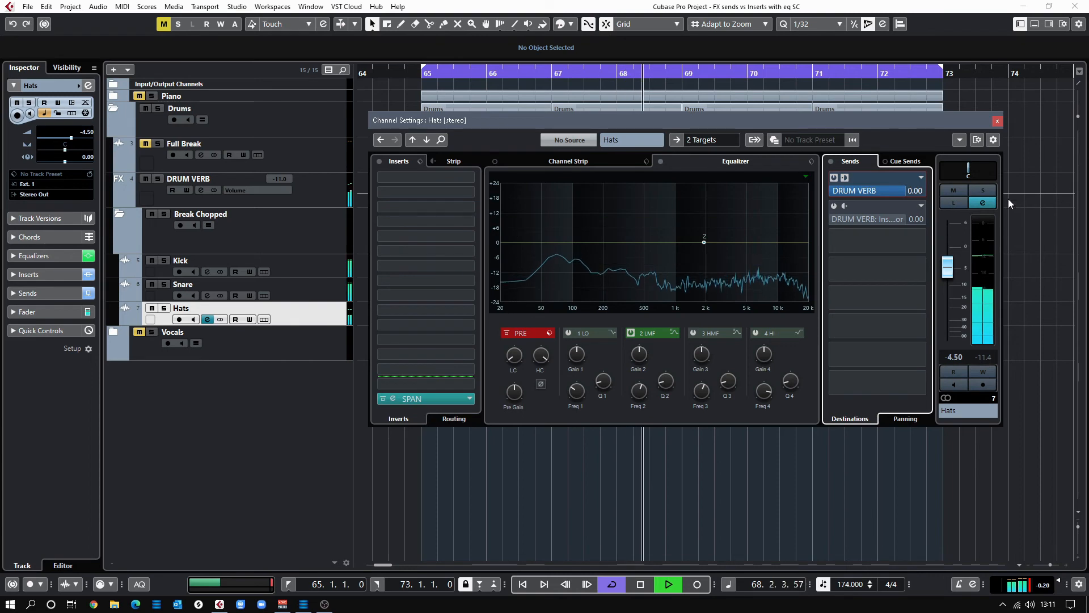
click(983, 191)
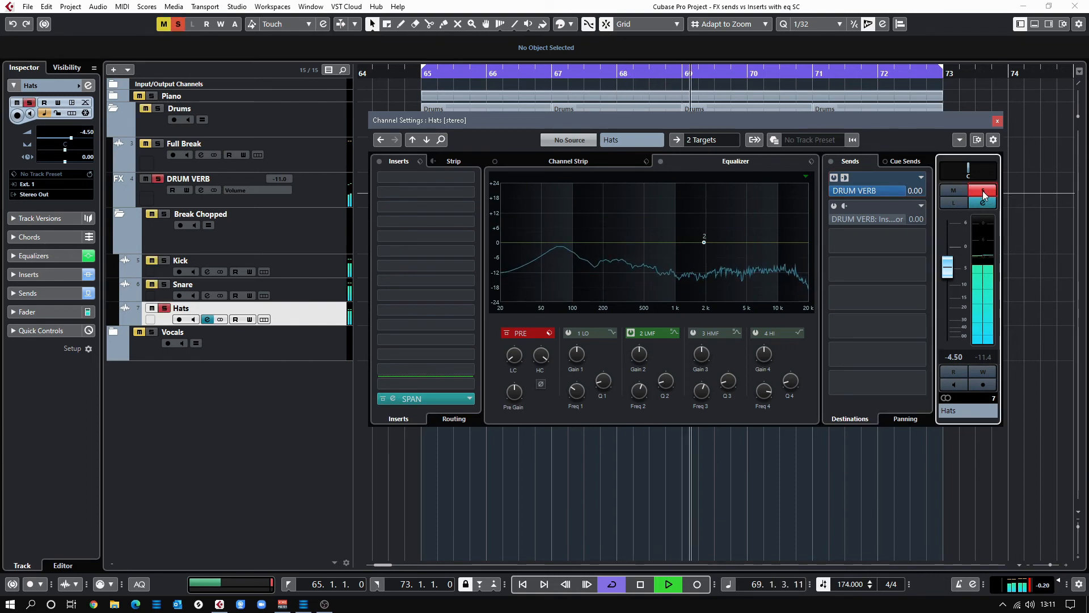
click(832, 179)
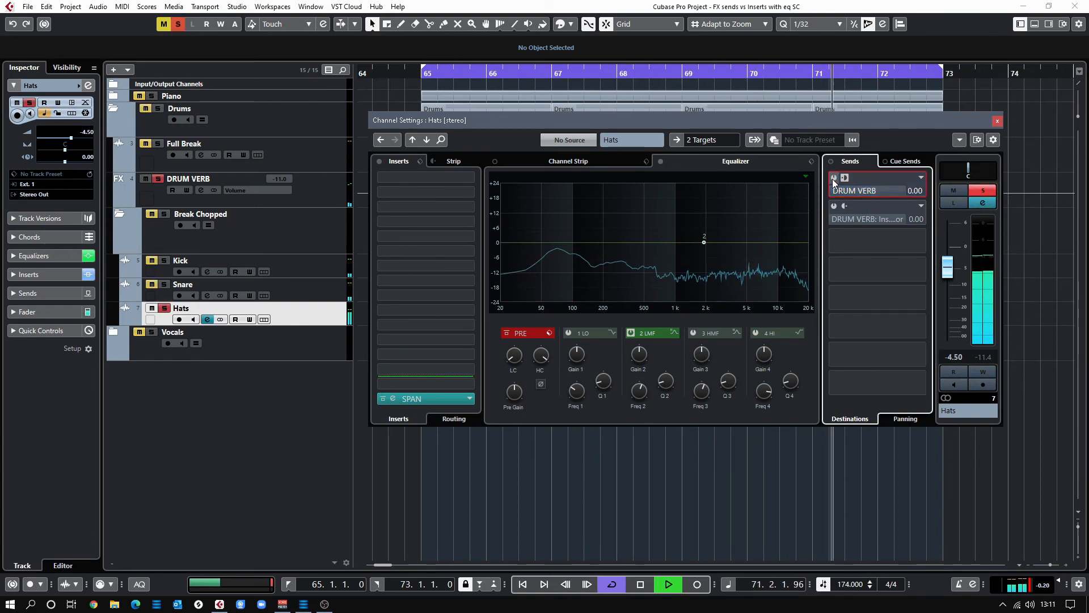
click(832, 179)
drag(877, 189, 945, 196)
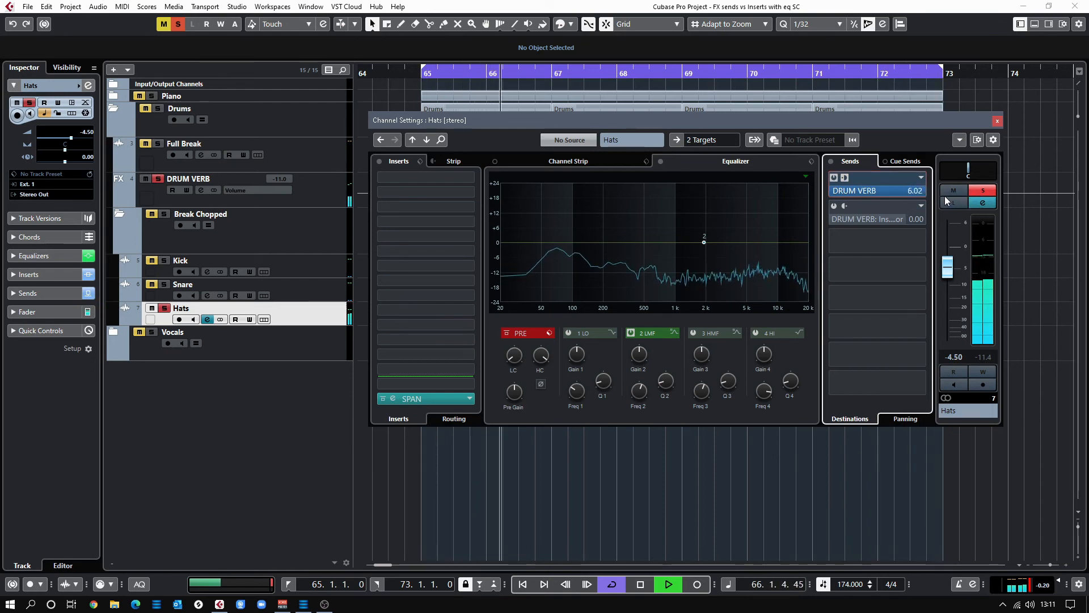
drag(945, 196, 921, 200)
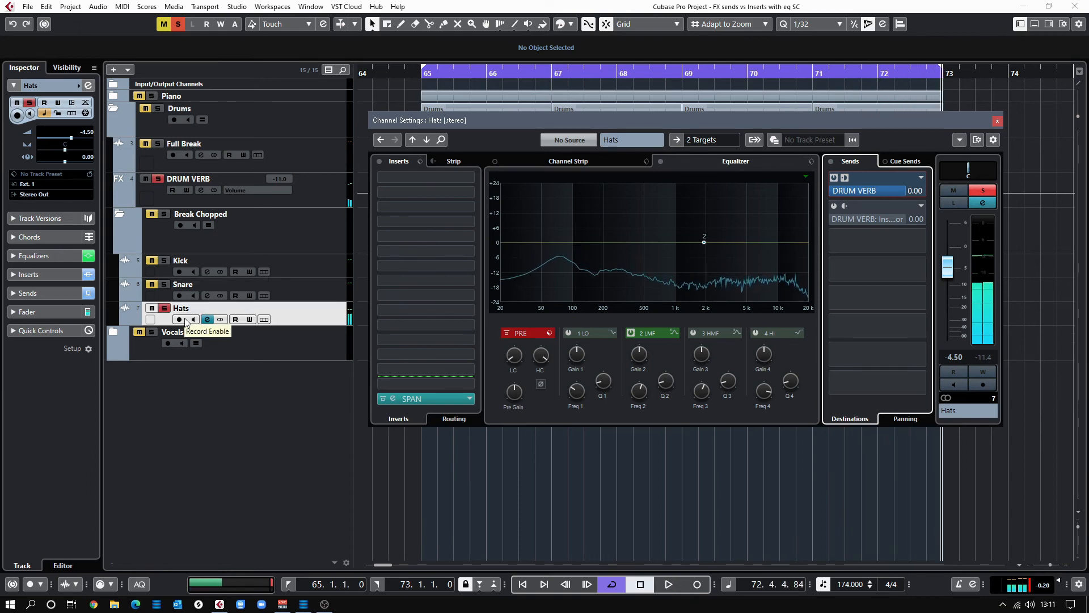
key(s)
key(space)
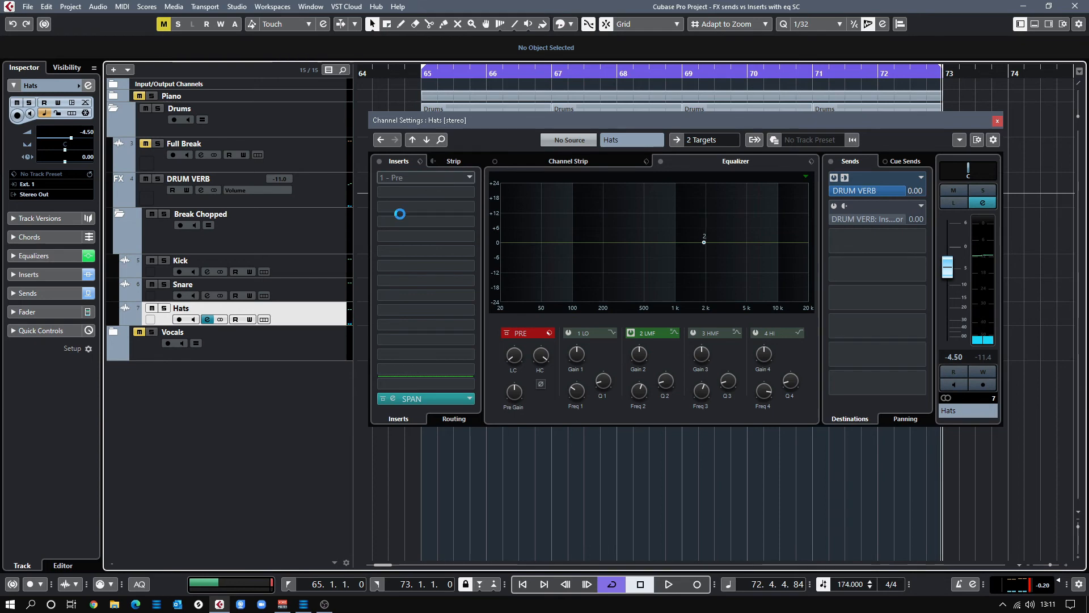
Check the Kick and Snare channel settings and select the Break Chopped folder track
click(317, 271)
click(326, 297)
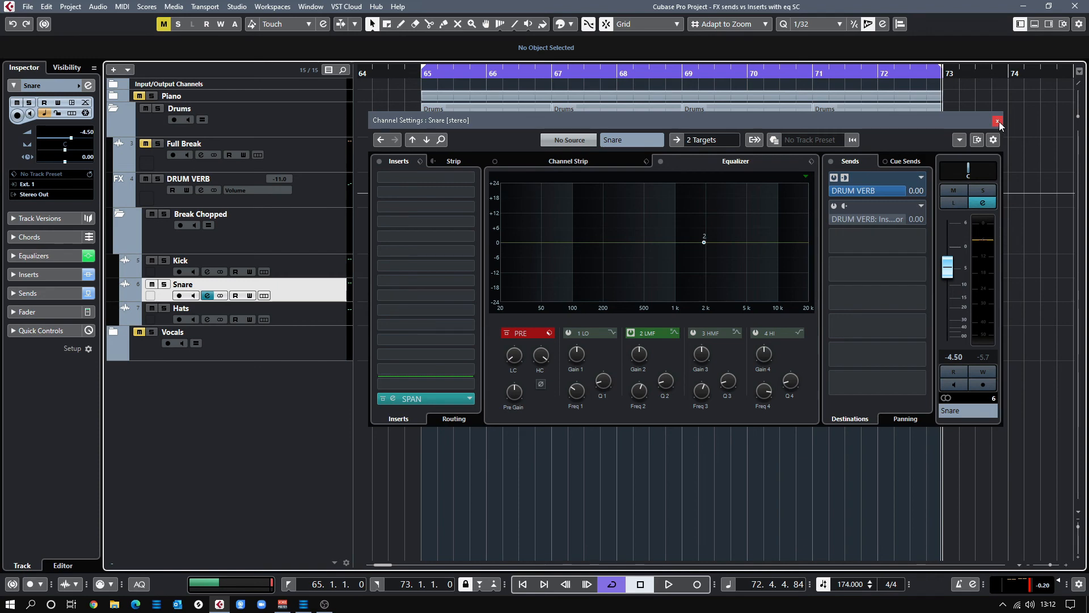
click(304, 229)
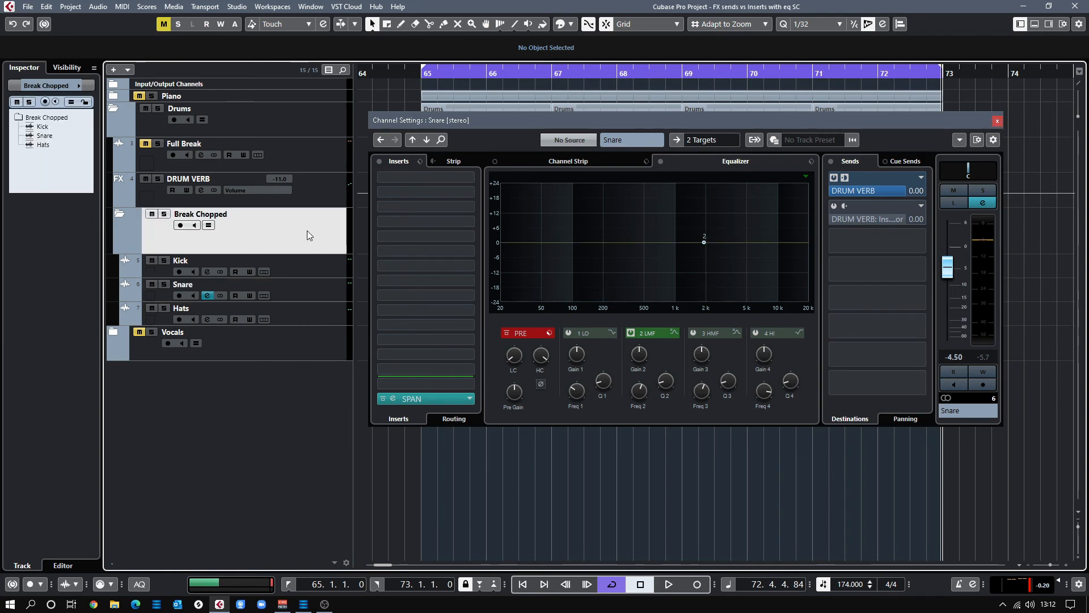
On DRUM VERB, bypass the upper Compressor and activate the lower Compressor insert, then return to Kick
click(319, 194)
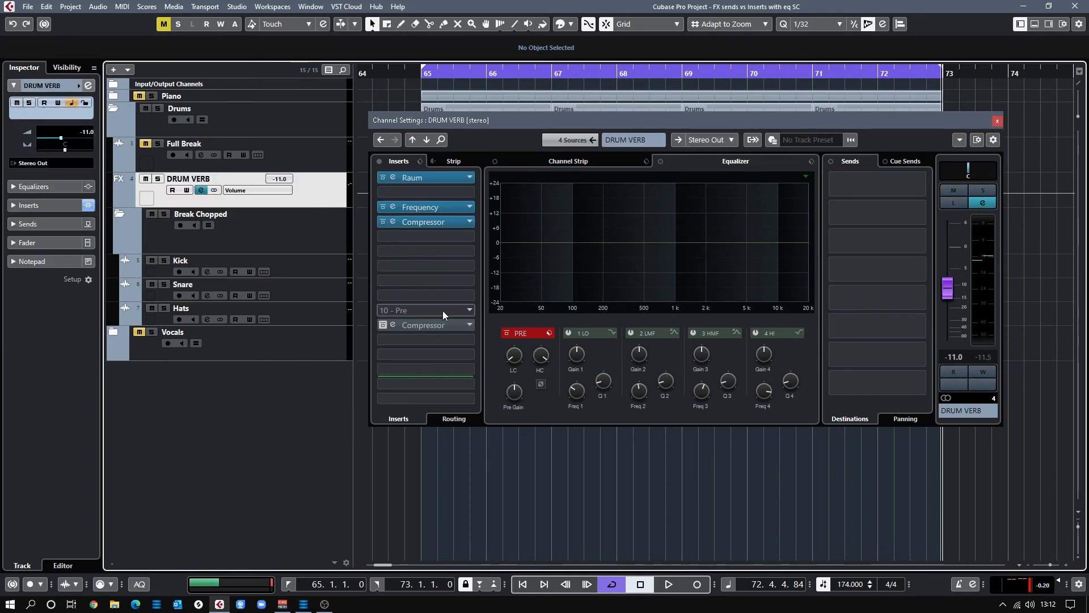
click(383, 222)
click(382, 326)
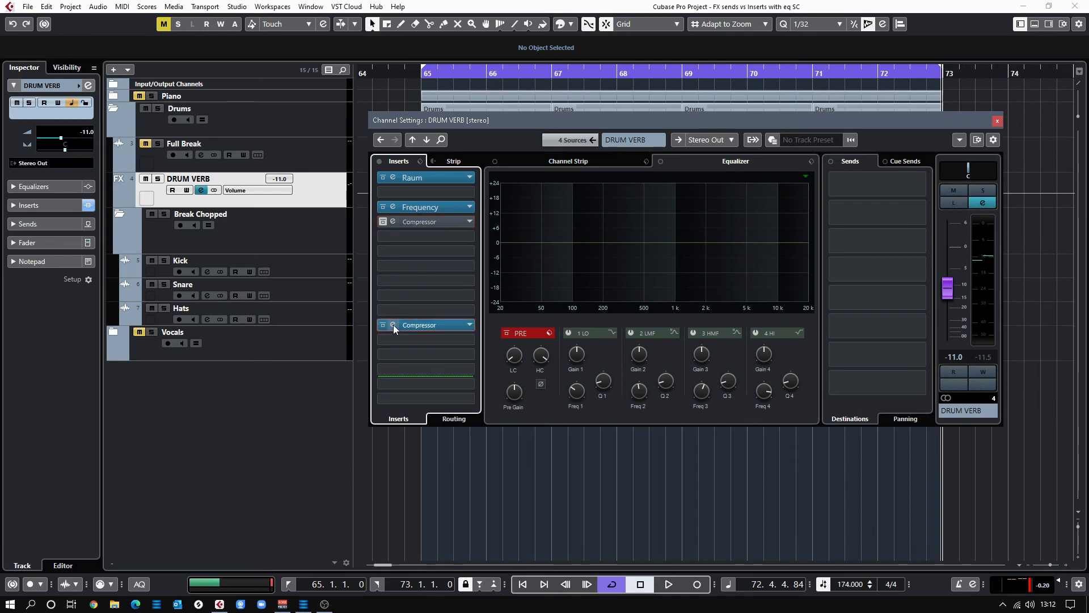
click(393, 325)
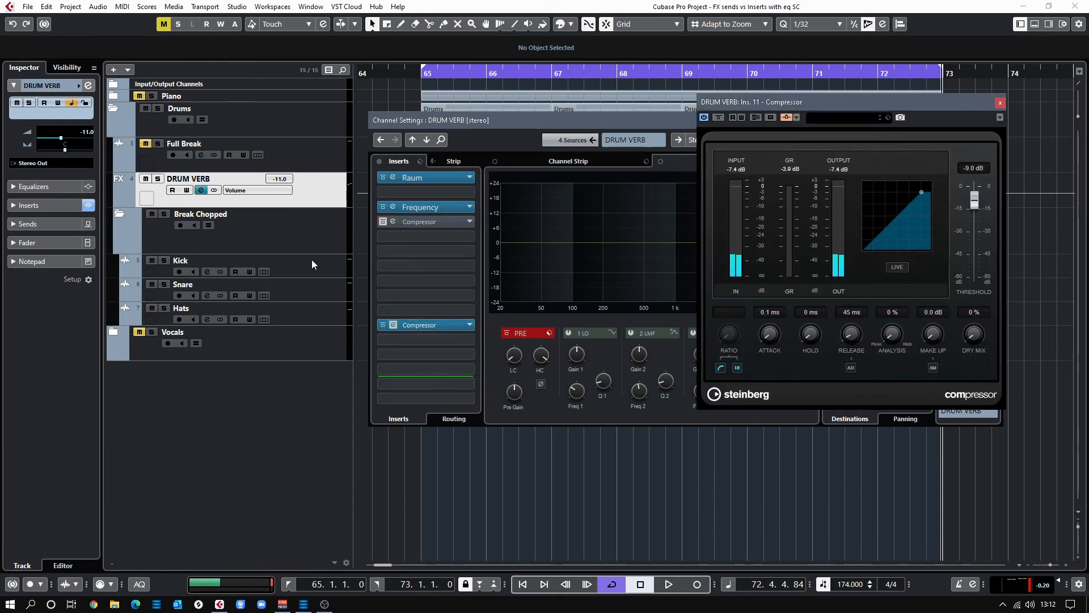
click(323, 270)
click(999, 105)
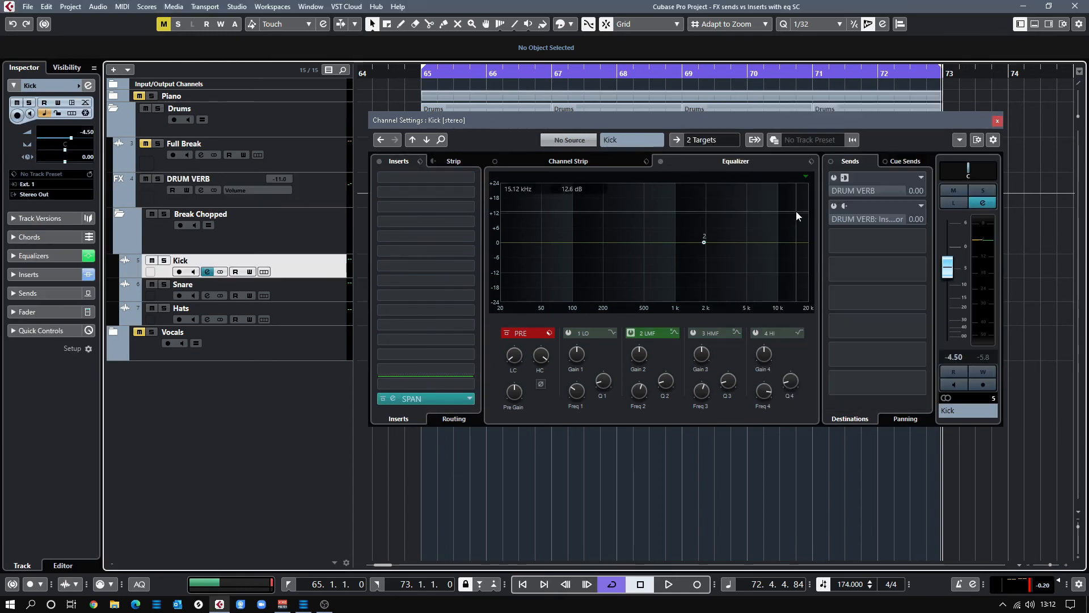
Switch on the Kick's second send feeding the DRUM VERB compressor
click(841, 227)
click(834, 207)
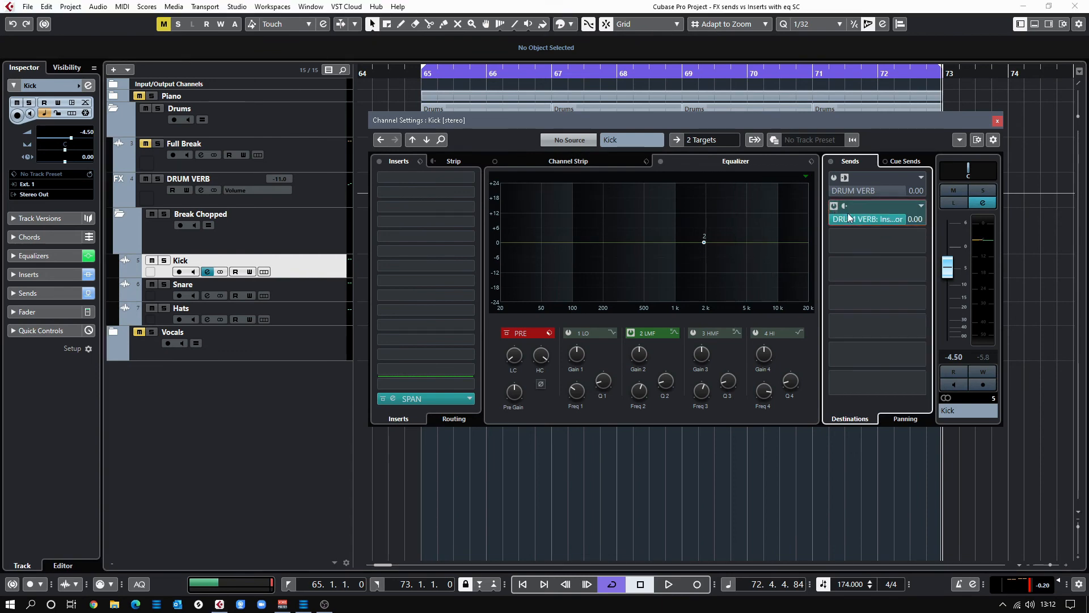
click(326, 291)
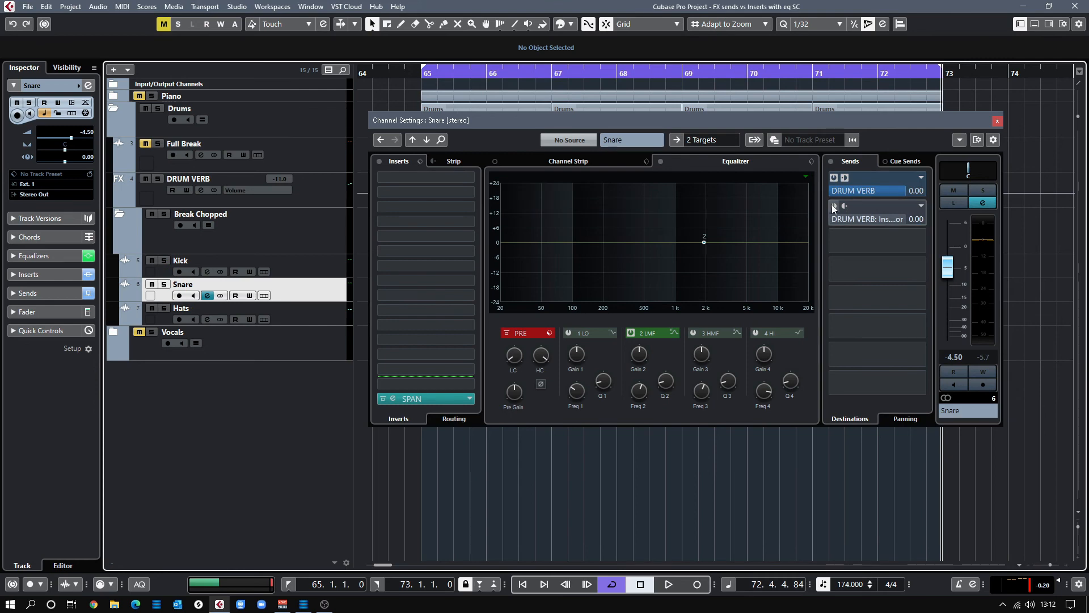
click(343, 267)
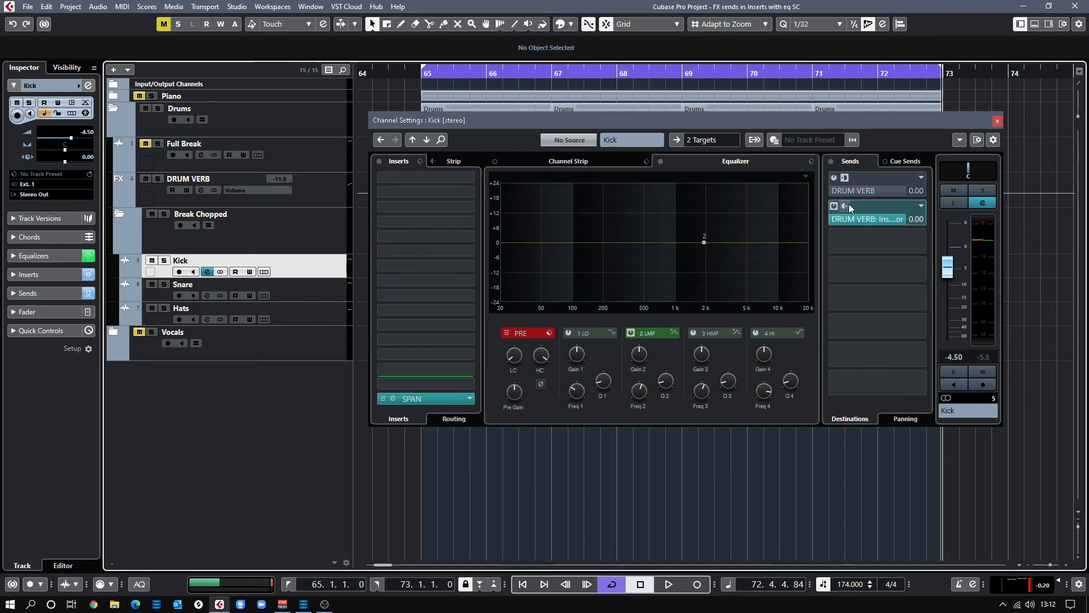
Switch on the Hats' DRUM VERB compressor send, then verify the Snare and Kick sends
click(338, 311)
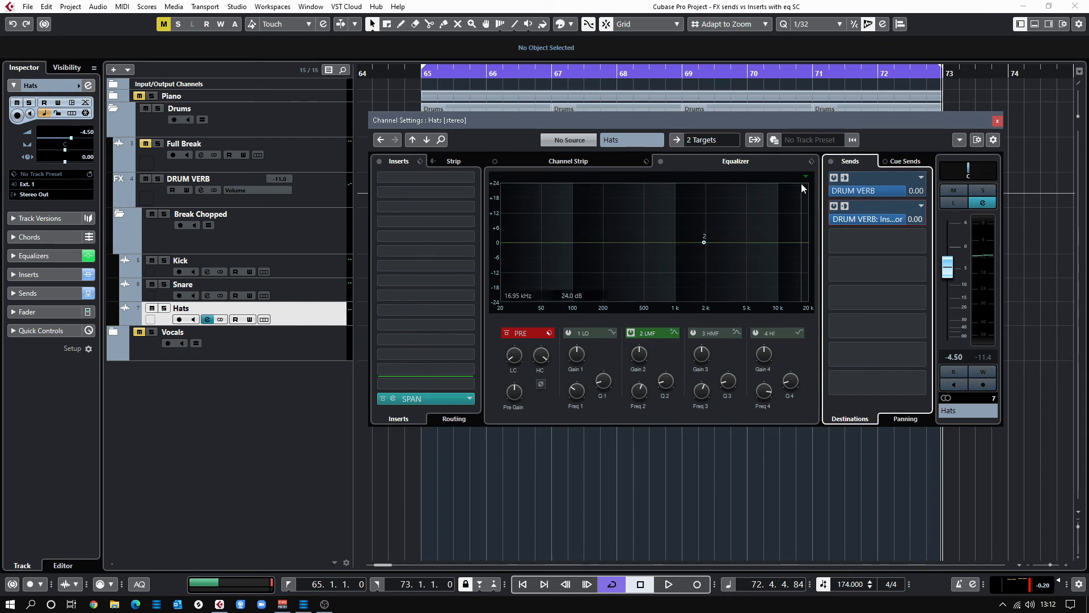
click(834, 205)
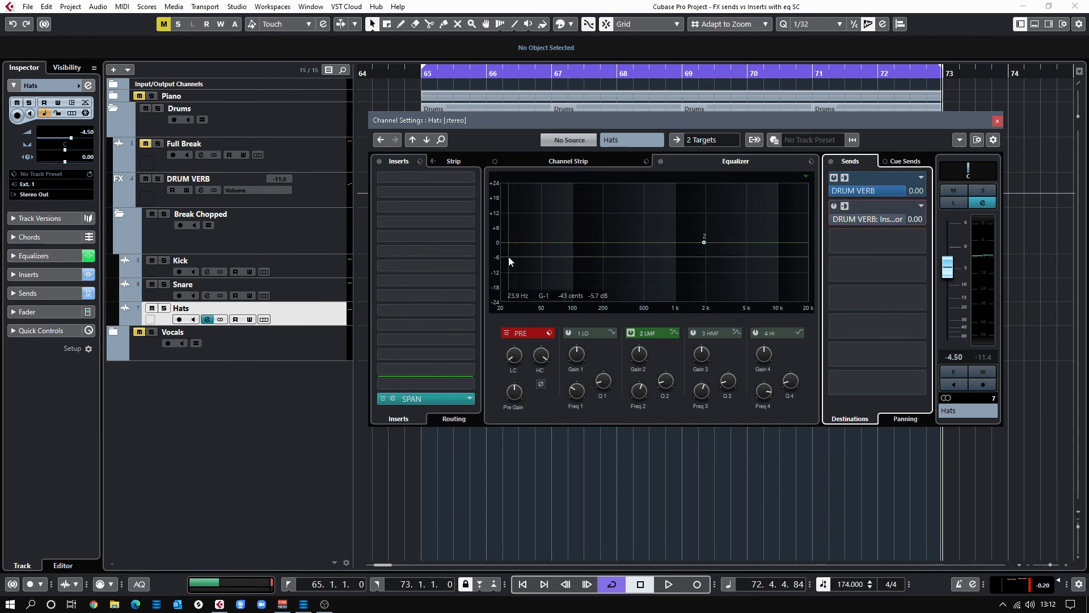
click(319, 291)
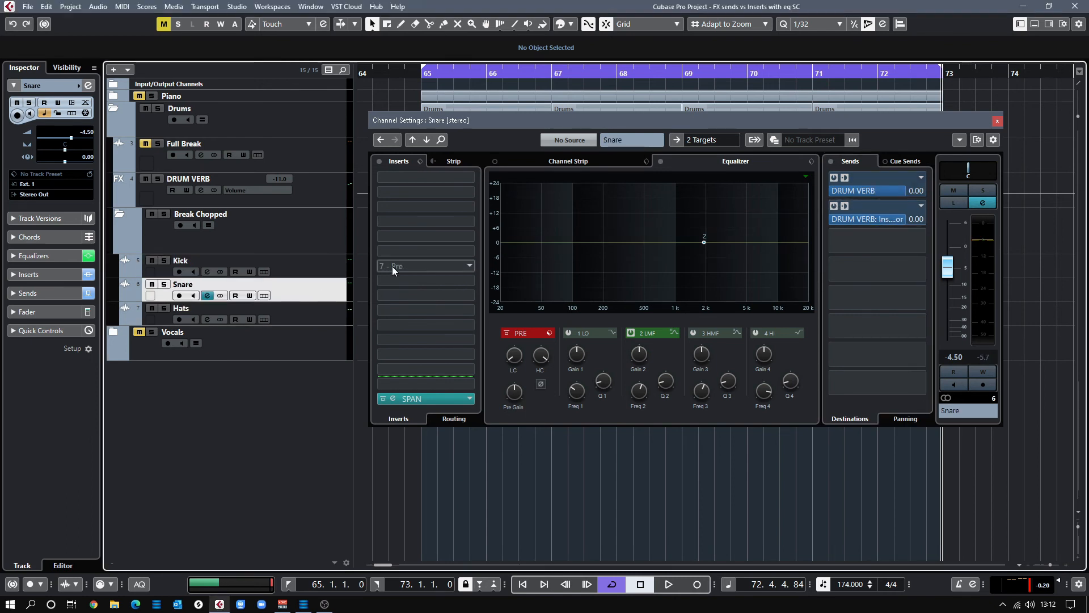
click(318, 265)
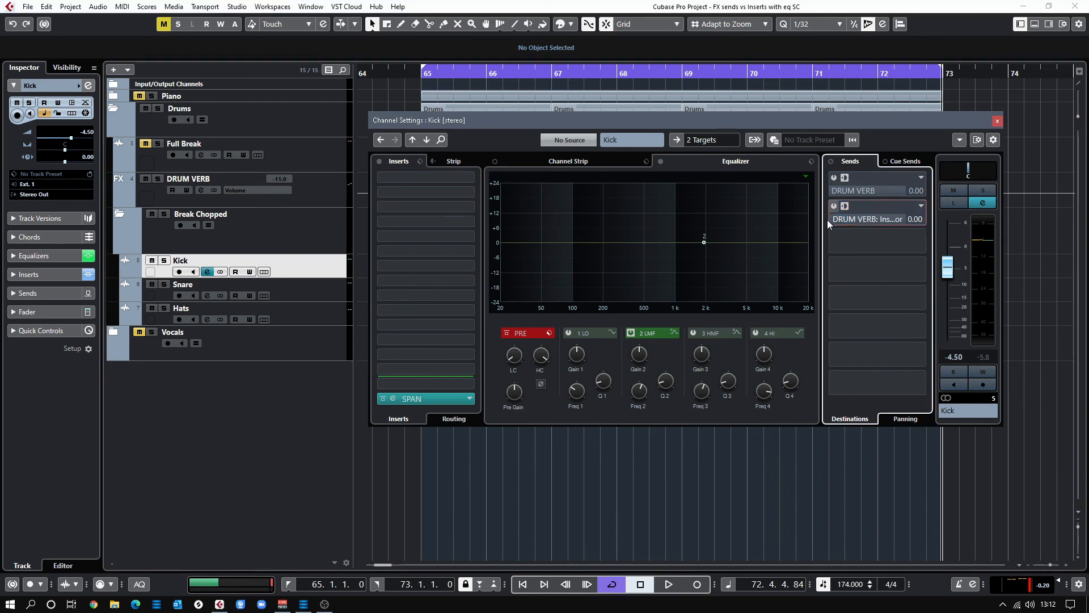
click(302, 298)
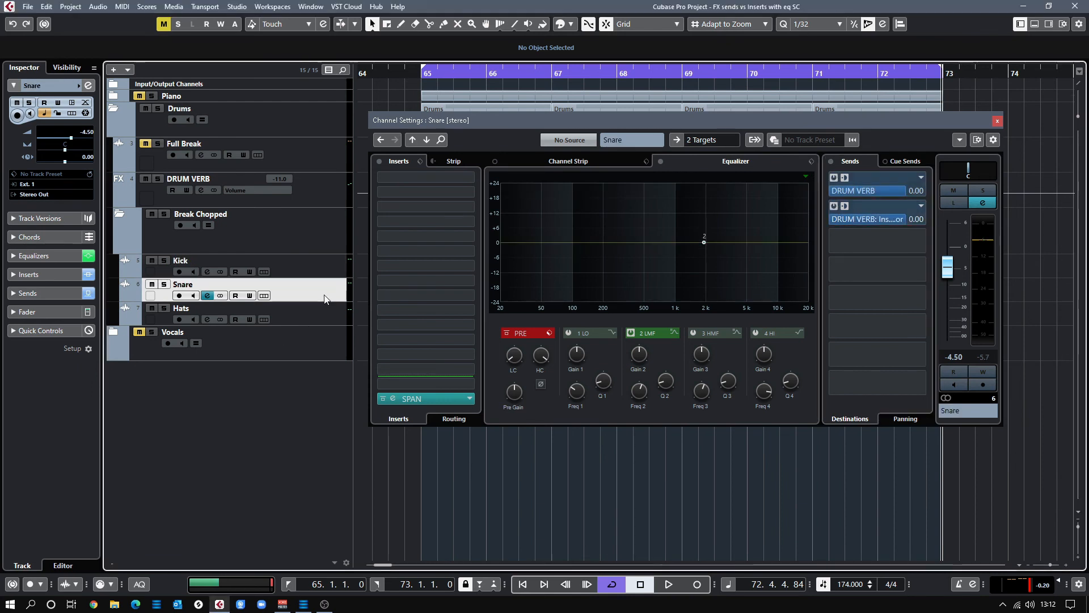
During playback, open the DRUM VERB Compressor, adjust its threshold, and enable automatic make-up gain
key(space)
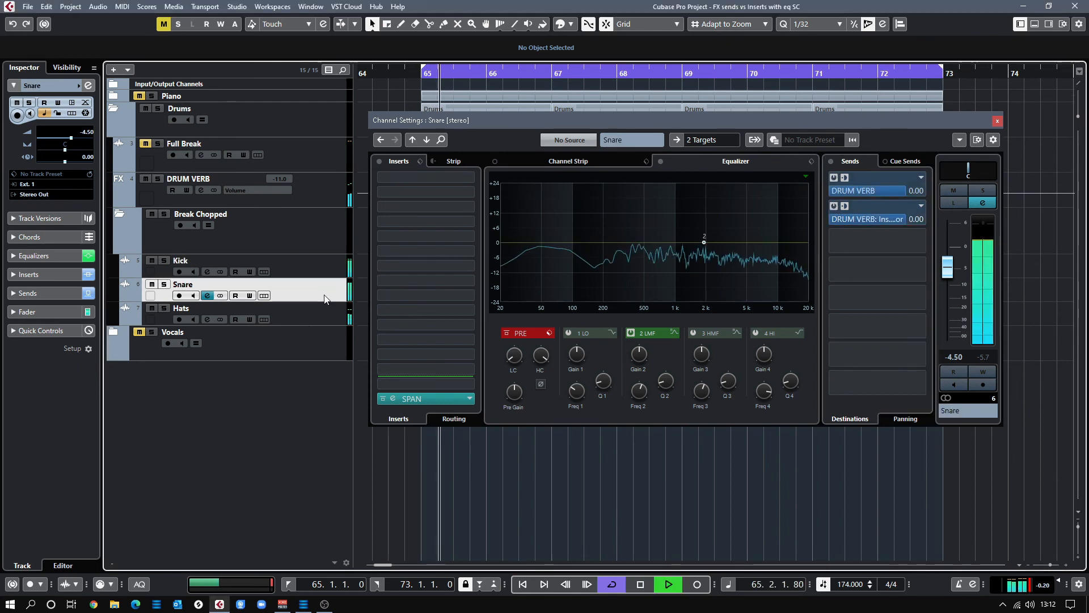
click(203, 192)
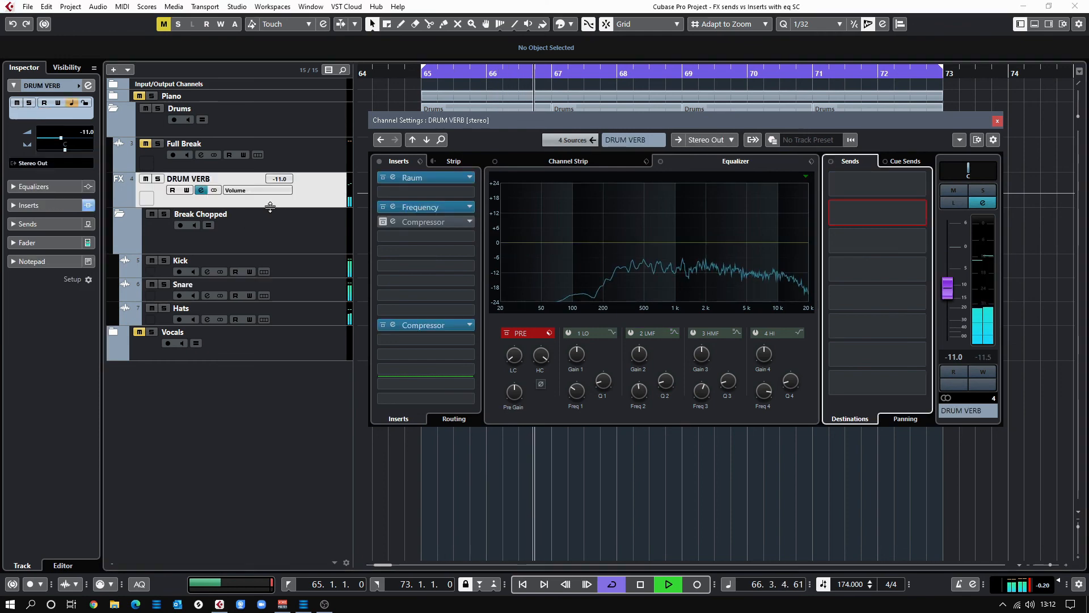
click(440, 326)
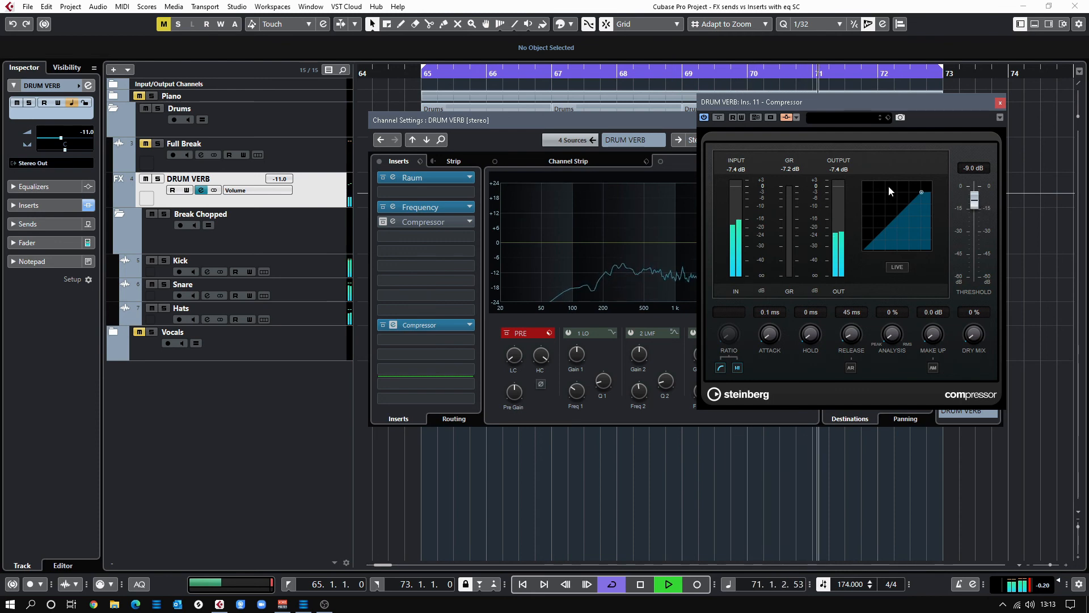
drag(975, 204, 975, 291)
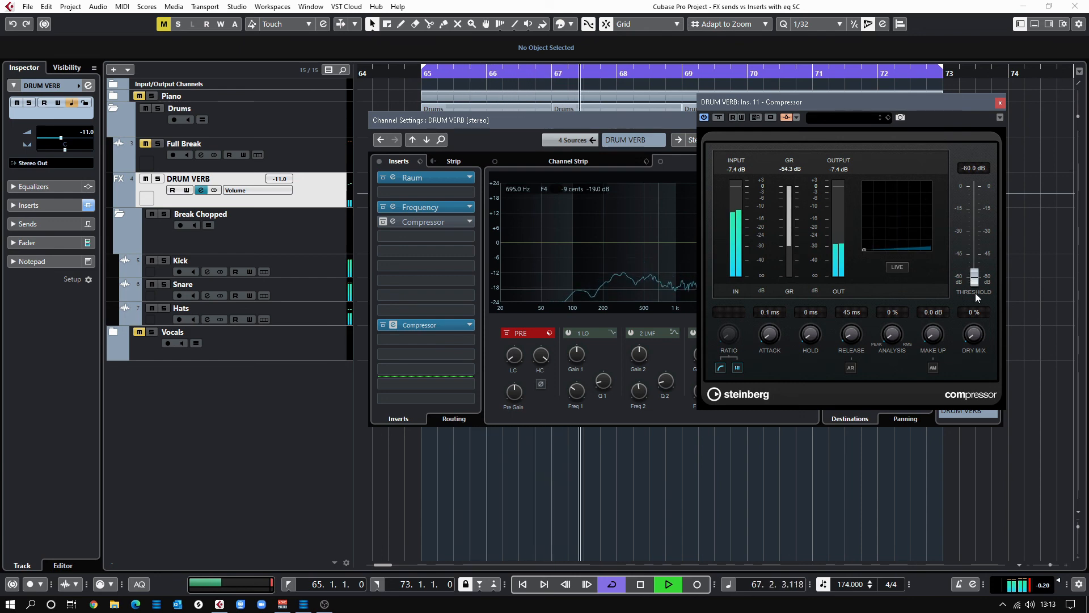
drag(978, 279, 976, 212)
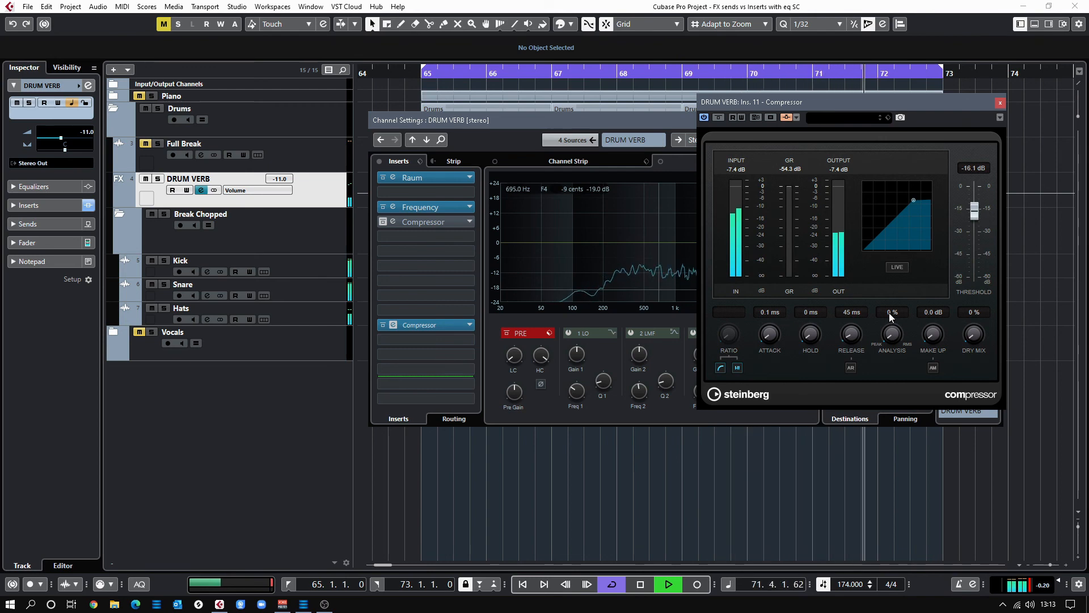
key(space)
click(934, 367)
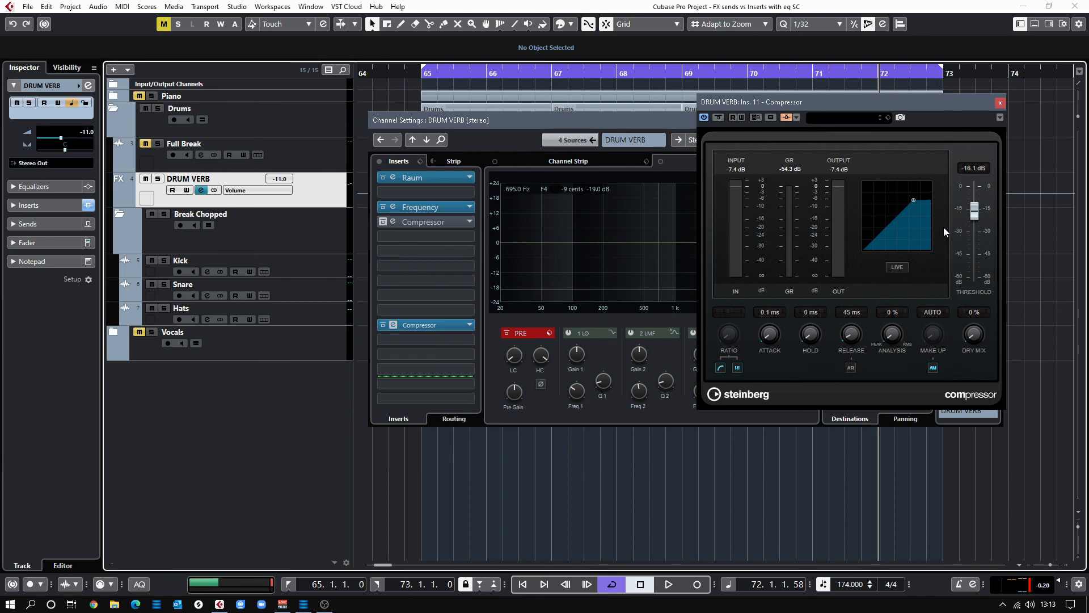
Play again and settle the compressor threshold at -21.8 dB, A/B comparing with bypass
key(space)
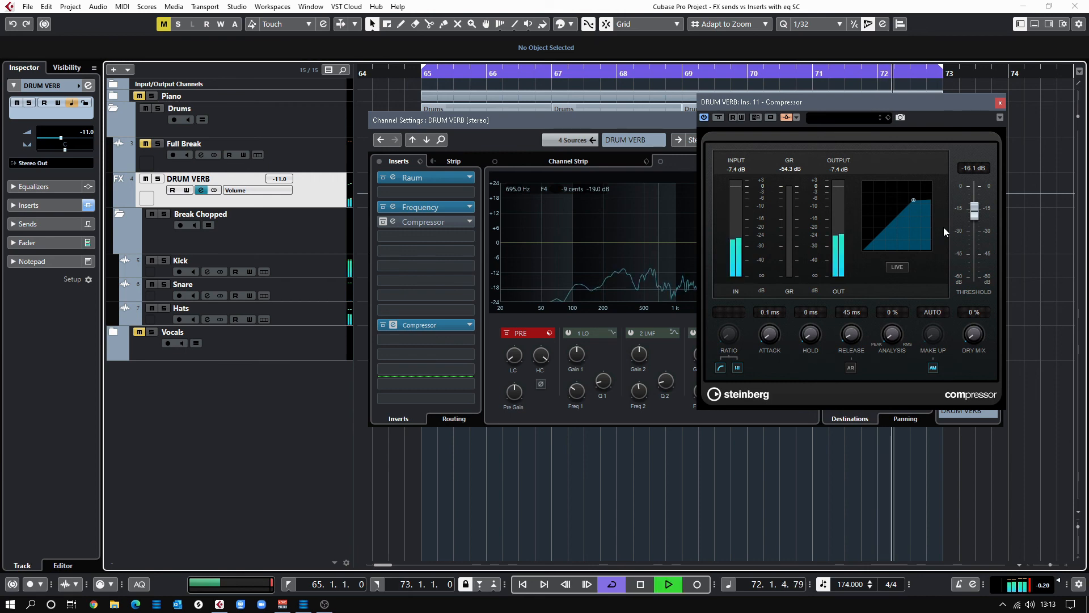
drag(975, 214, 977, 248)
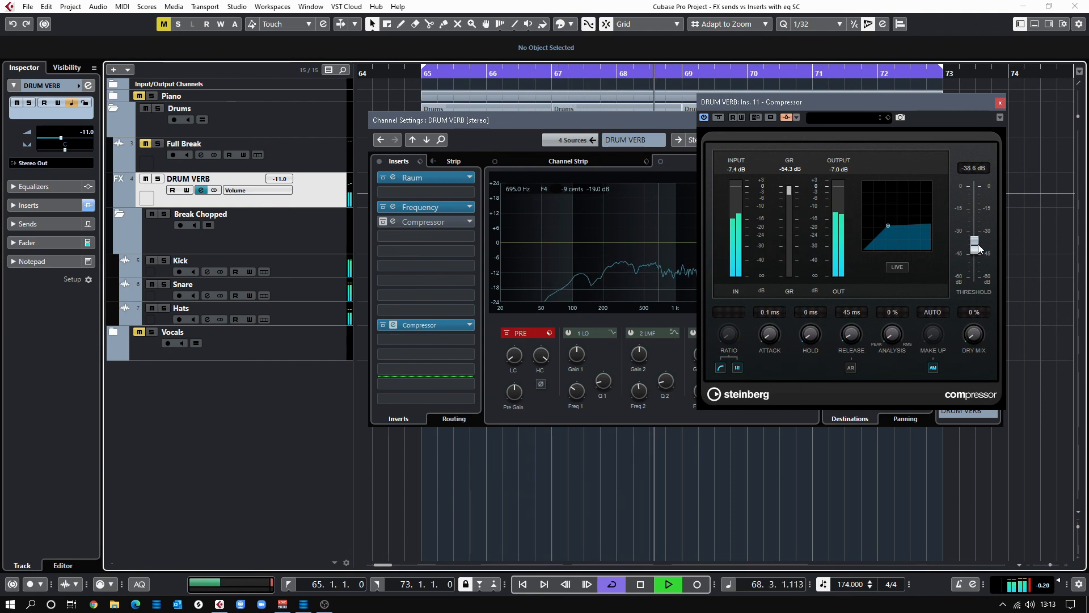
click(718, 117)
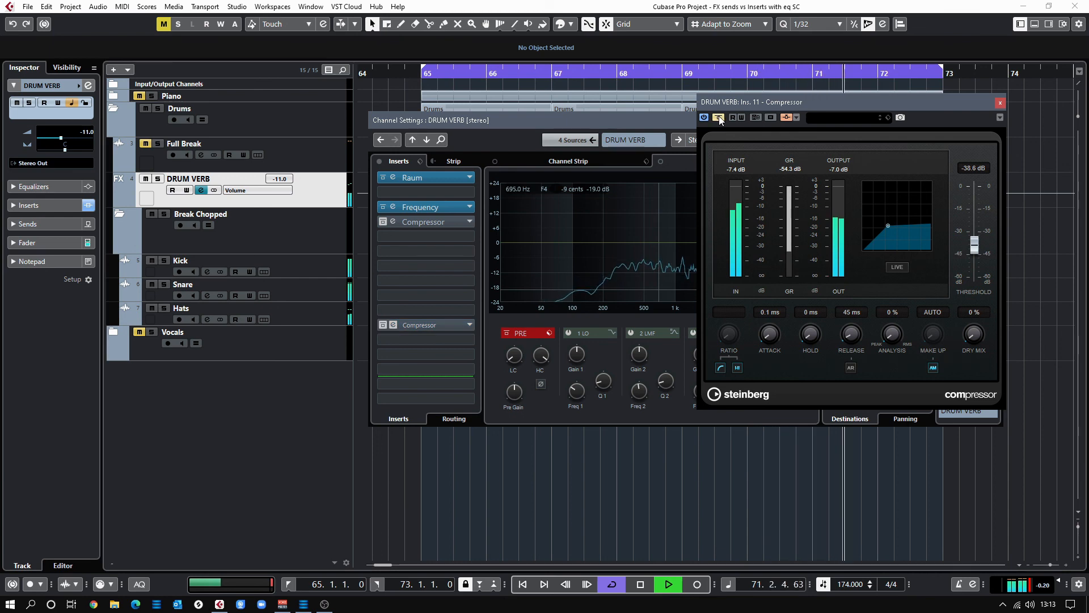
click(719, 117)
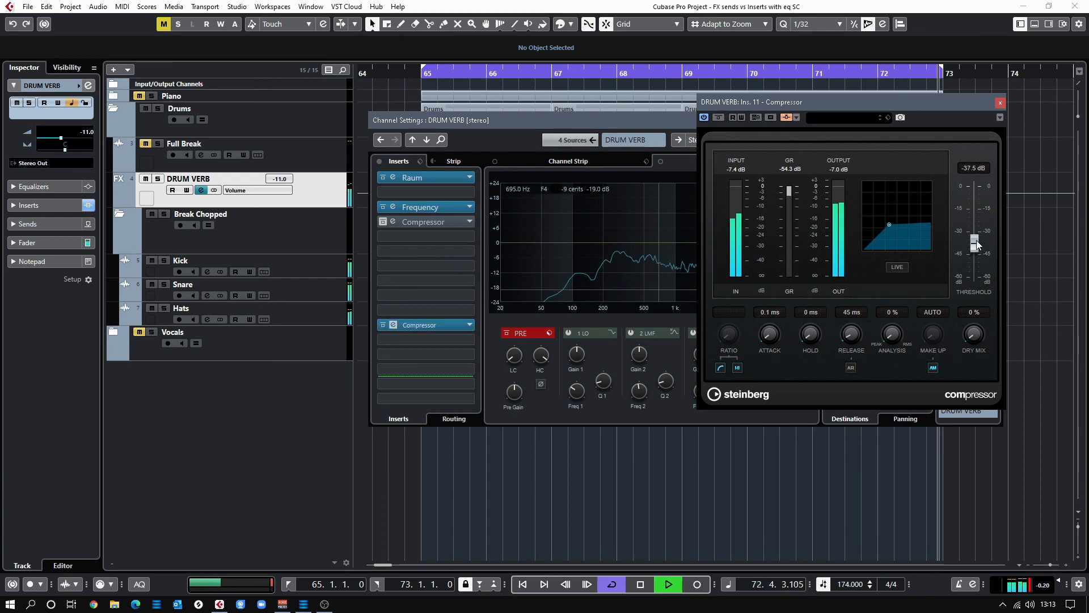
drag(974, 245, 975, 221)
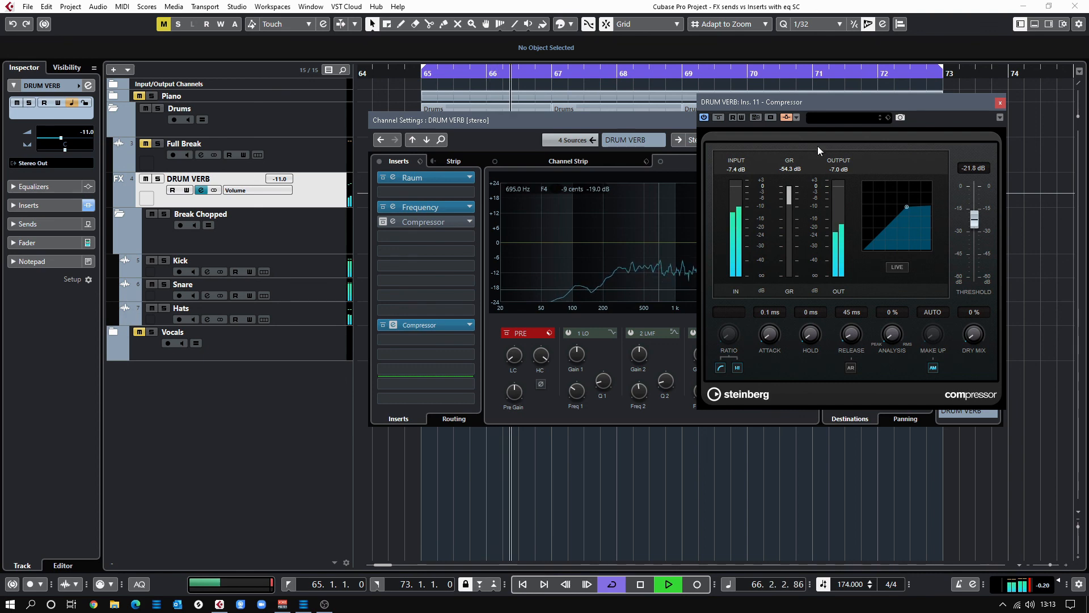
click(719, 119)
click(720, 120)
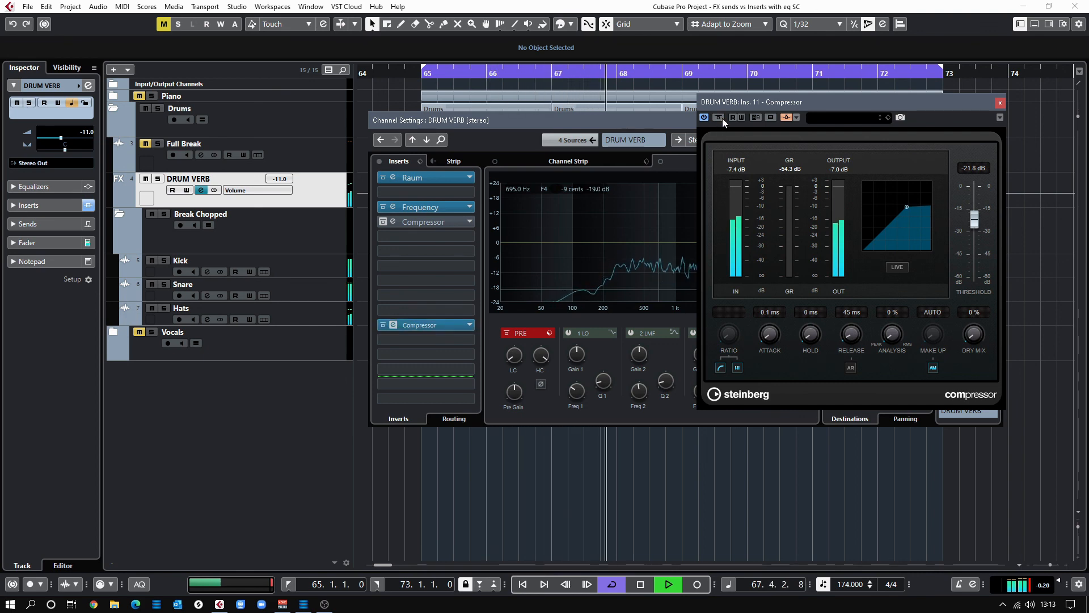
key(space)
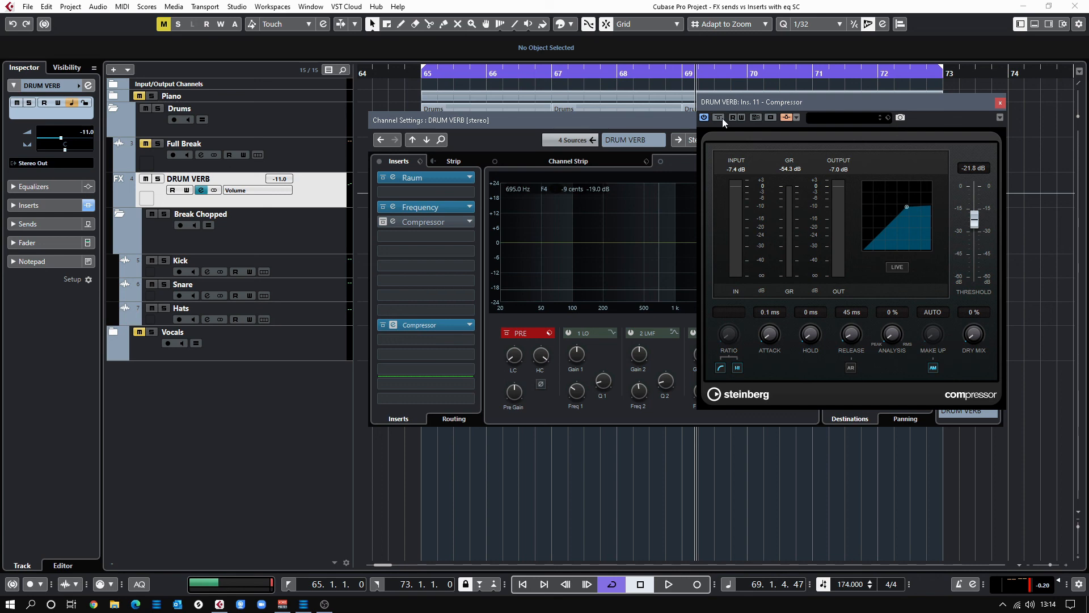
Close the Compressor editor and DRUM VERB channel settings, then select the Vocals and Break Chopped folders
click(1000, 104)
click(997, 121)
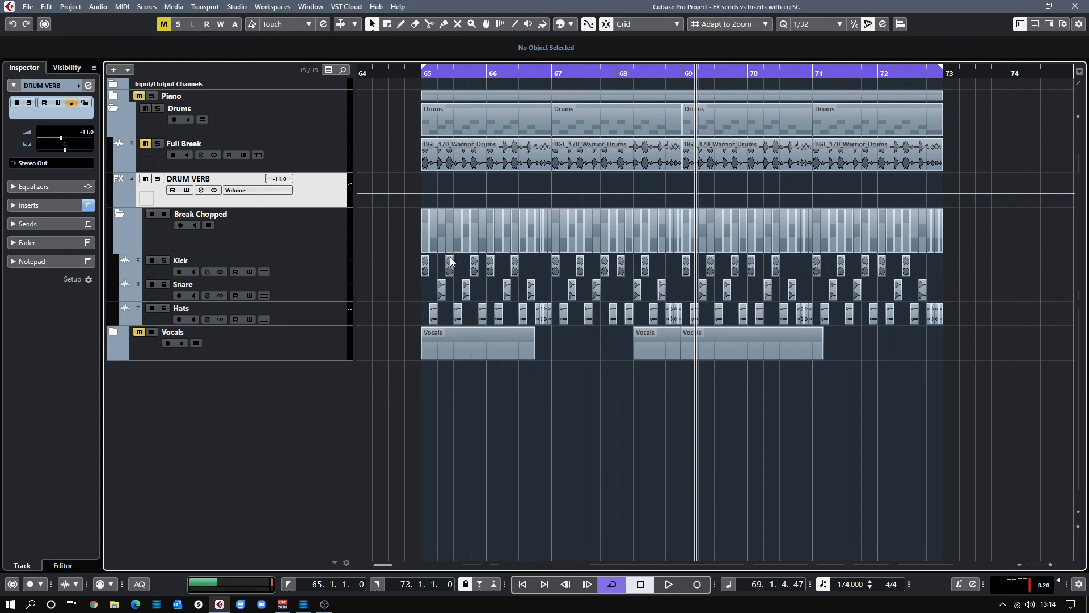
click(309, 342)
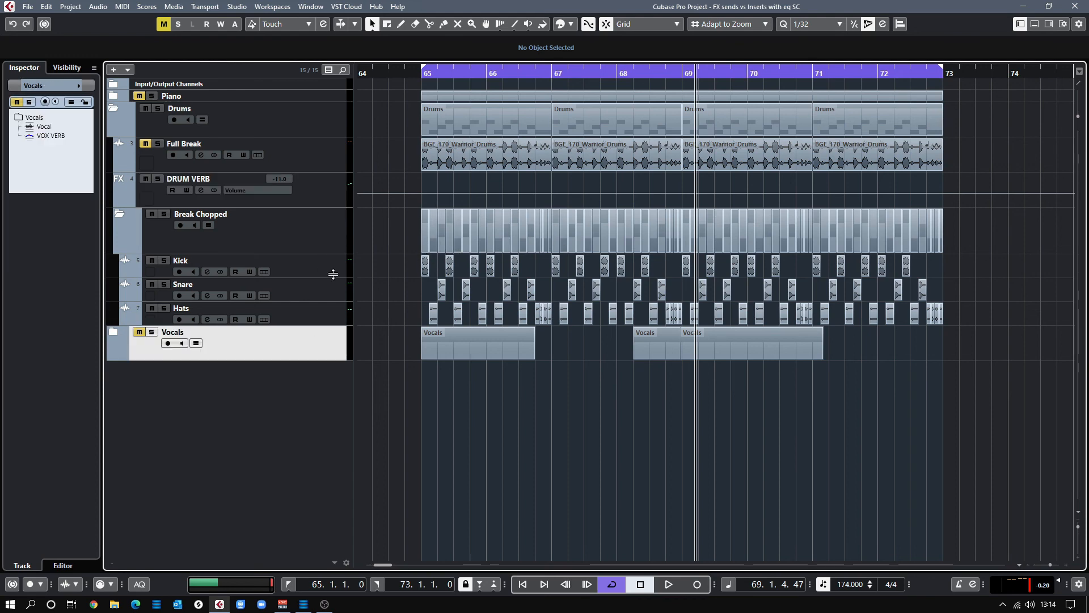
click(329, 239)
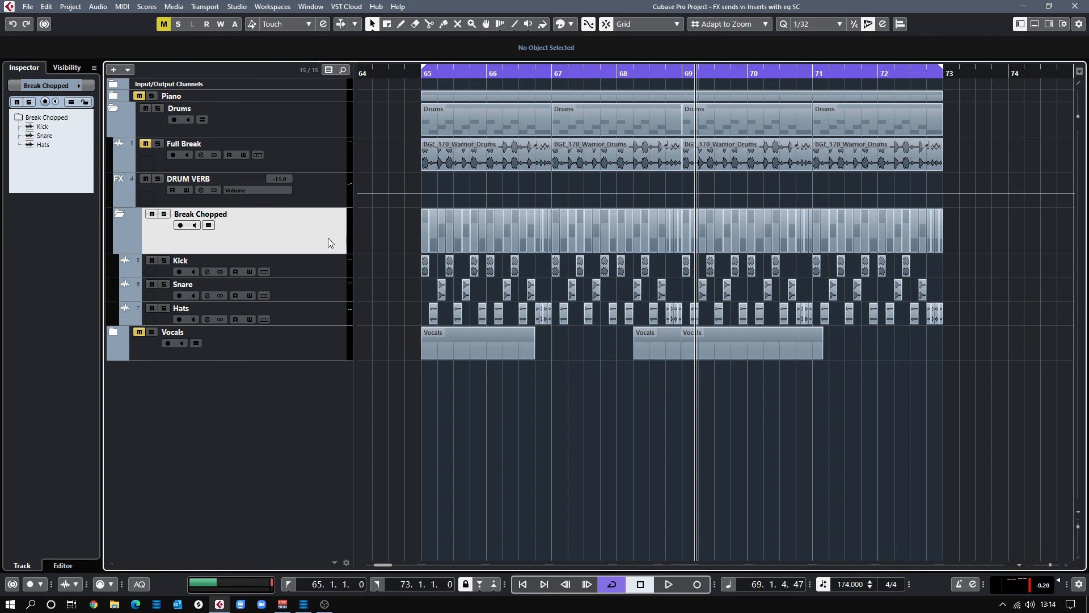